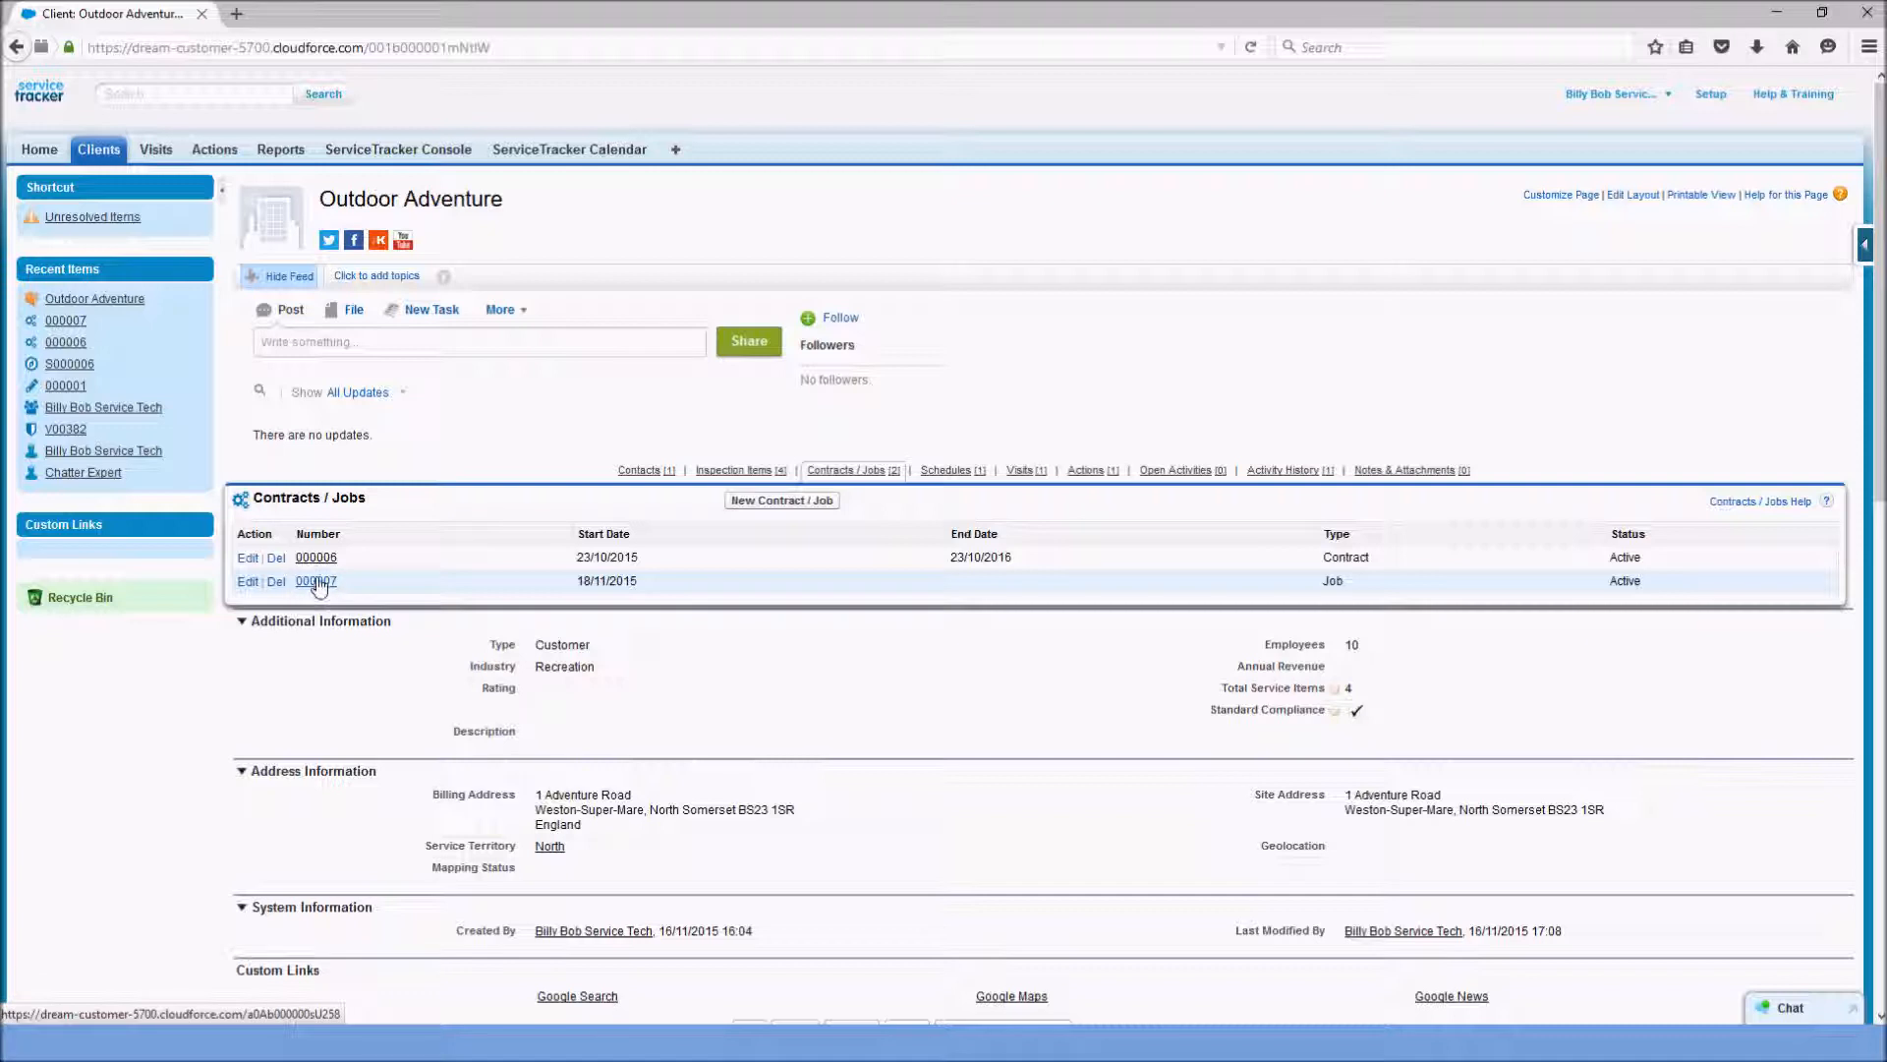
Start a new job schedule on Outdoor Adventure's job dated 18/11/2015 and choose the Outdoor Adventure contact
click(316, 581)
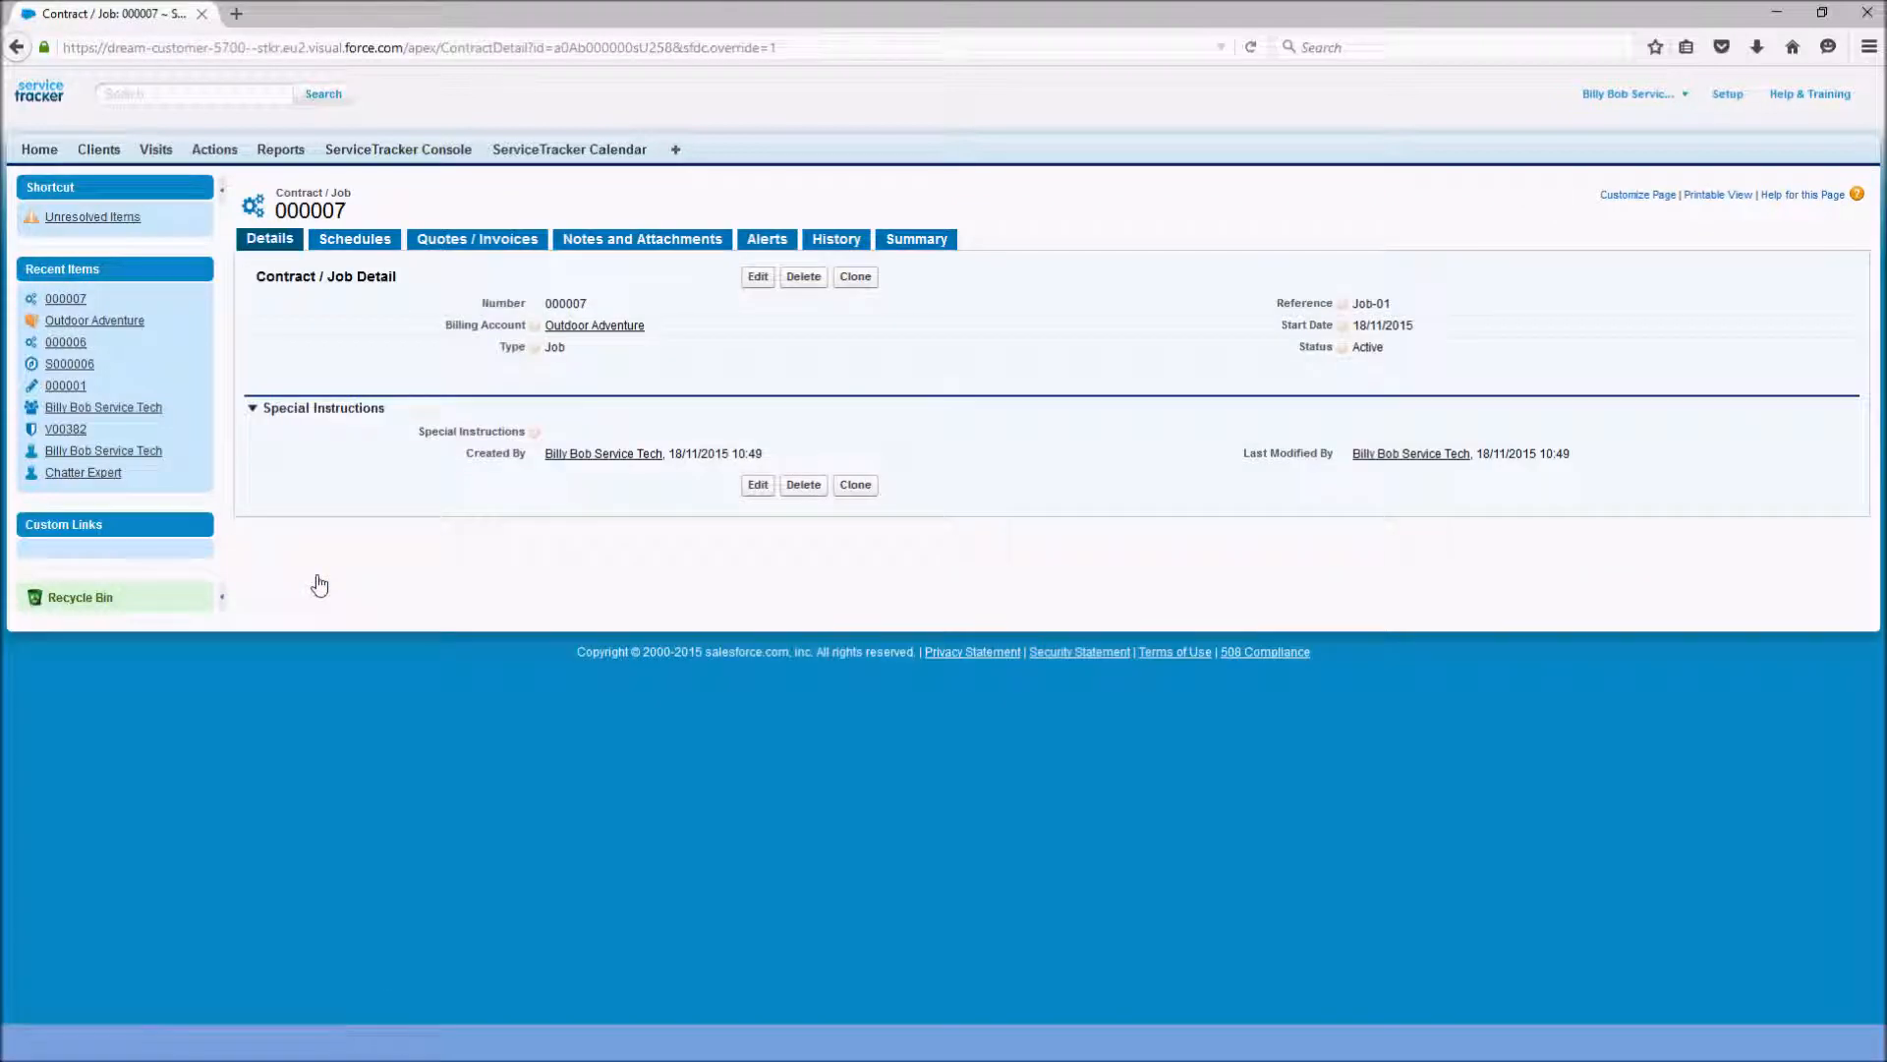
click(359, 241)
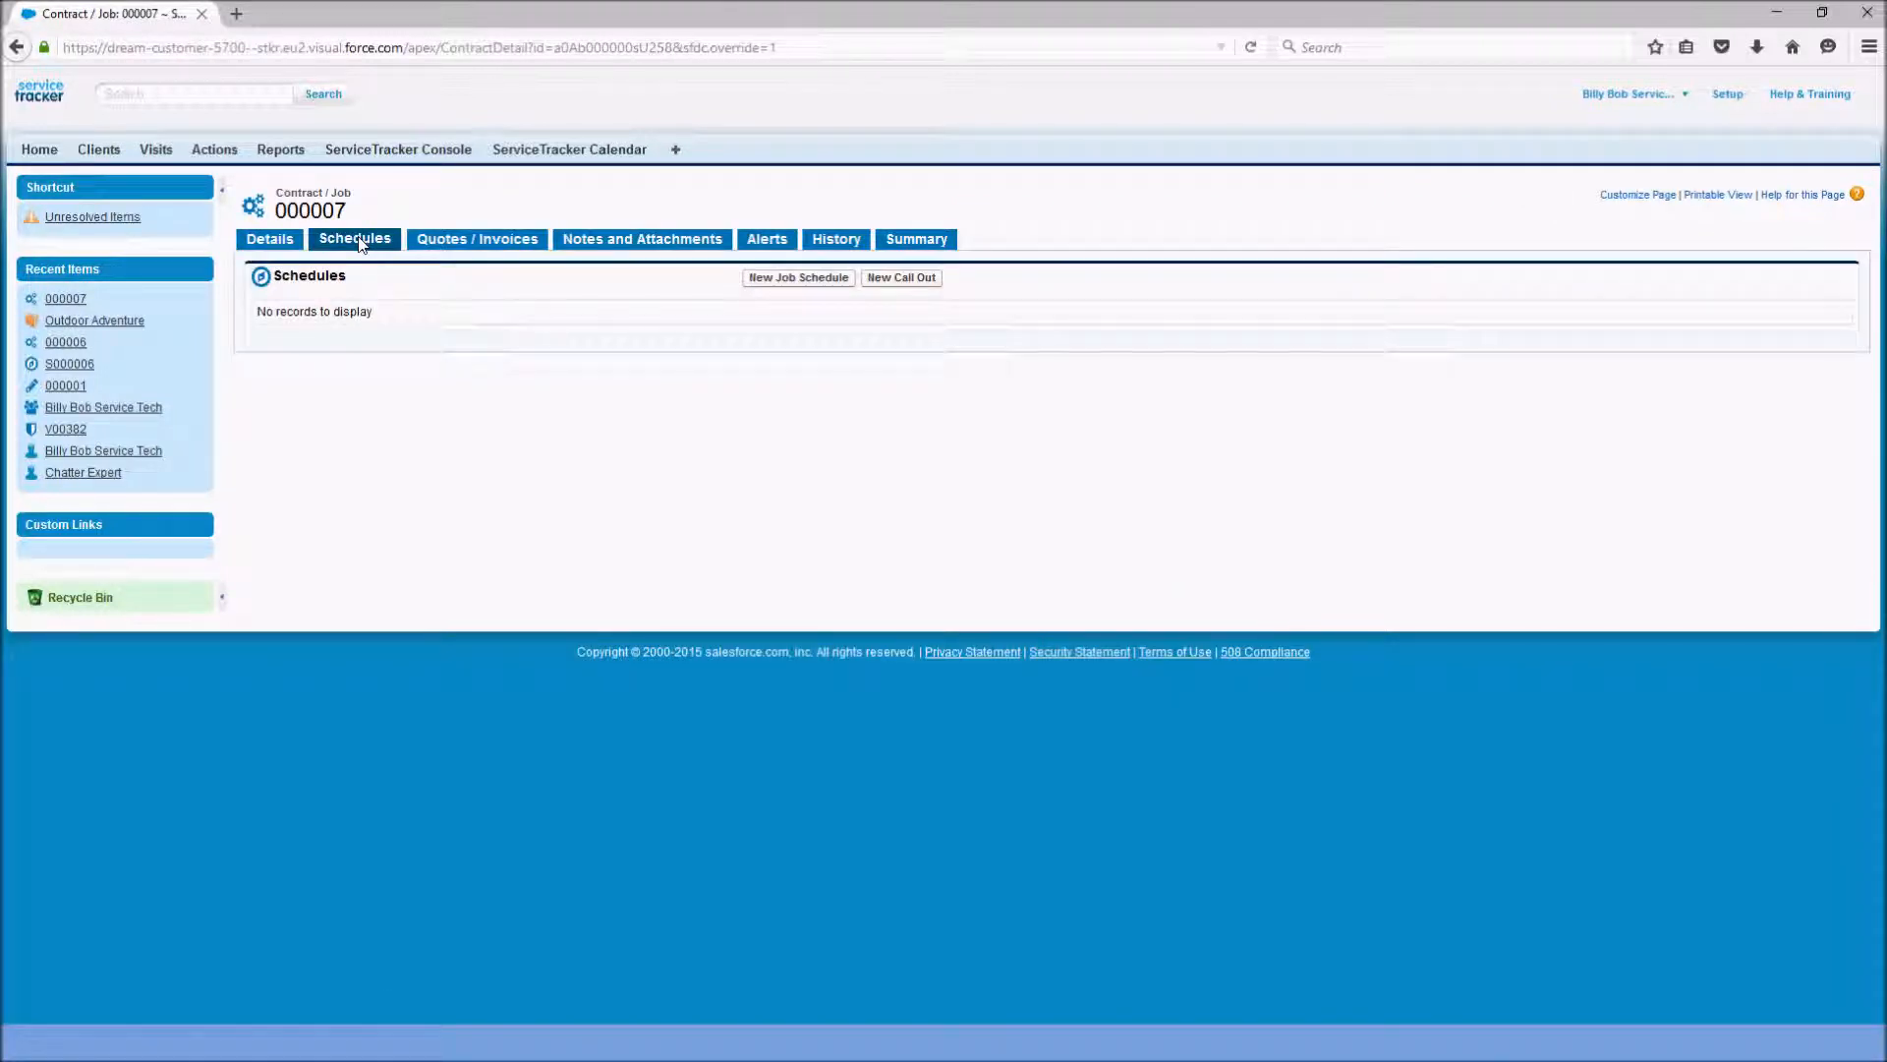
click(790, 280)
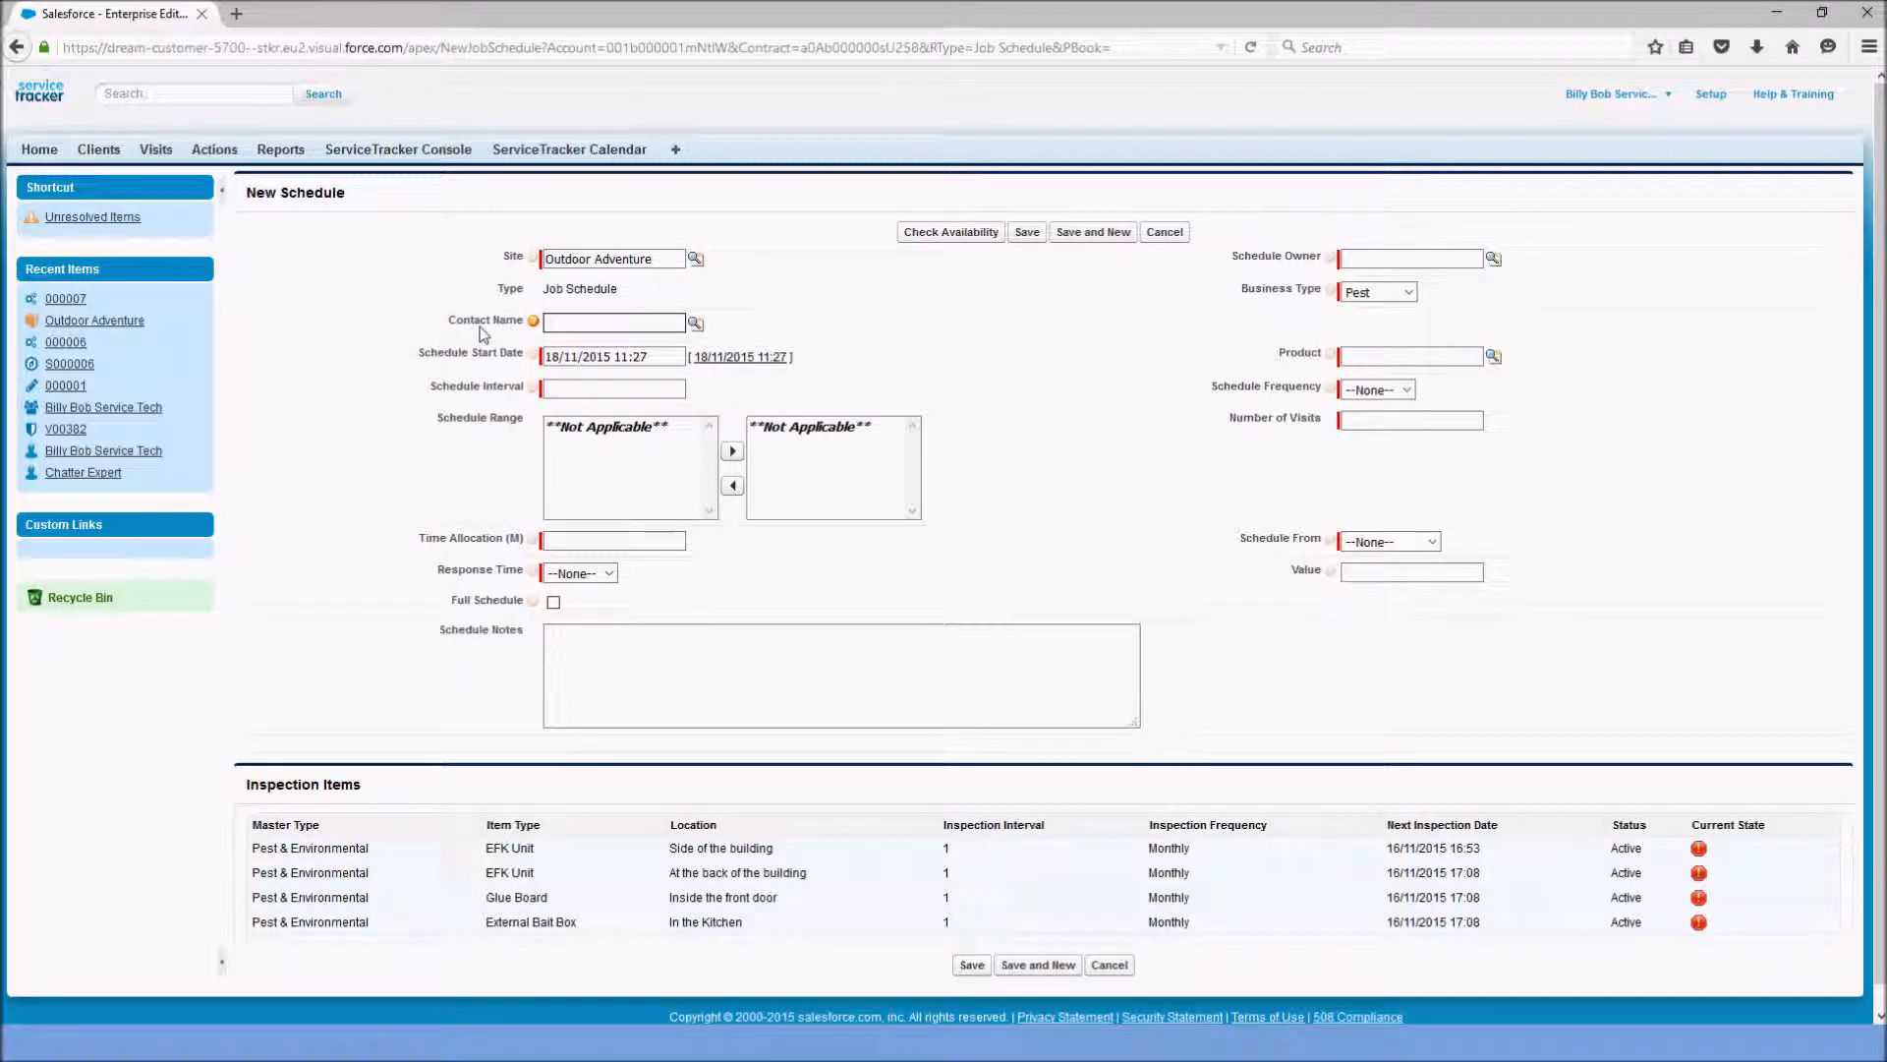
click(693, 323)
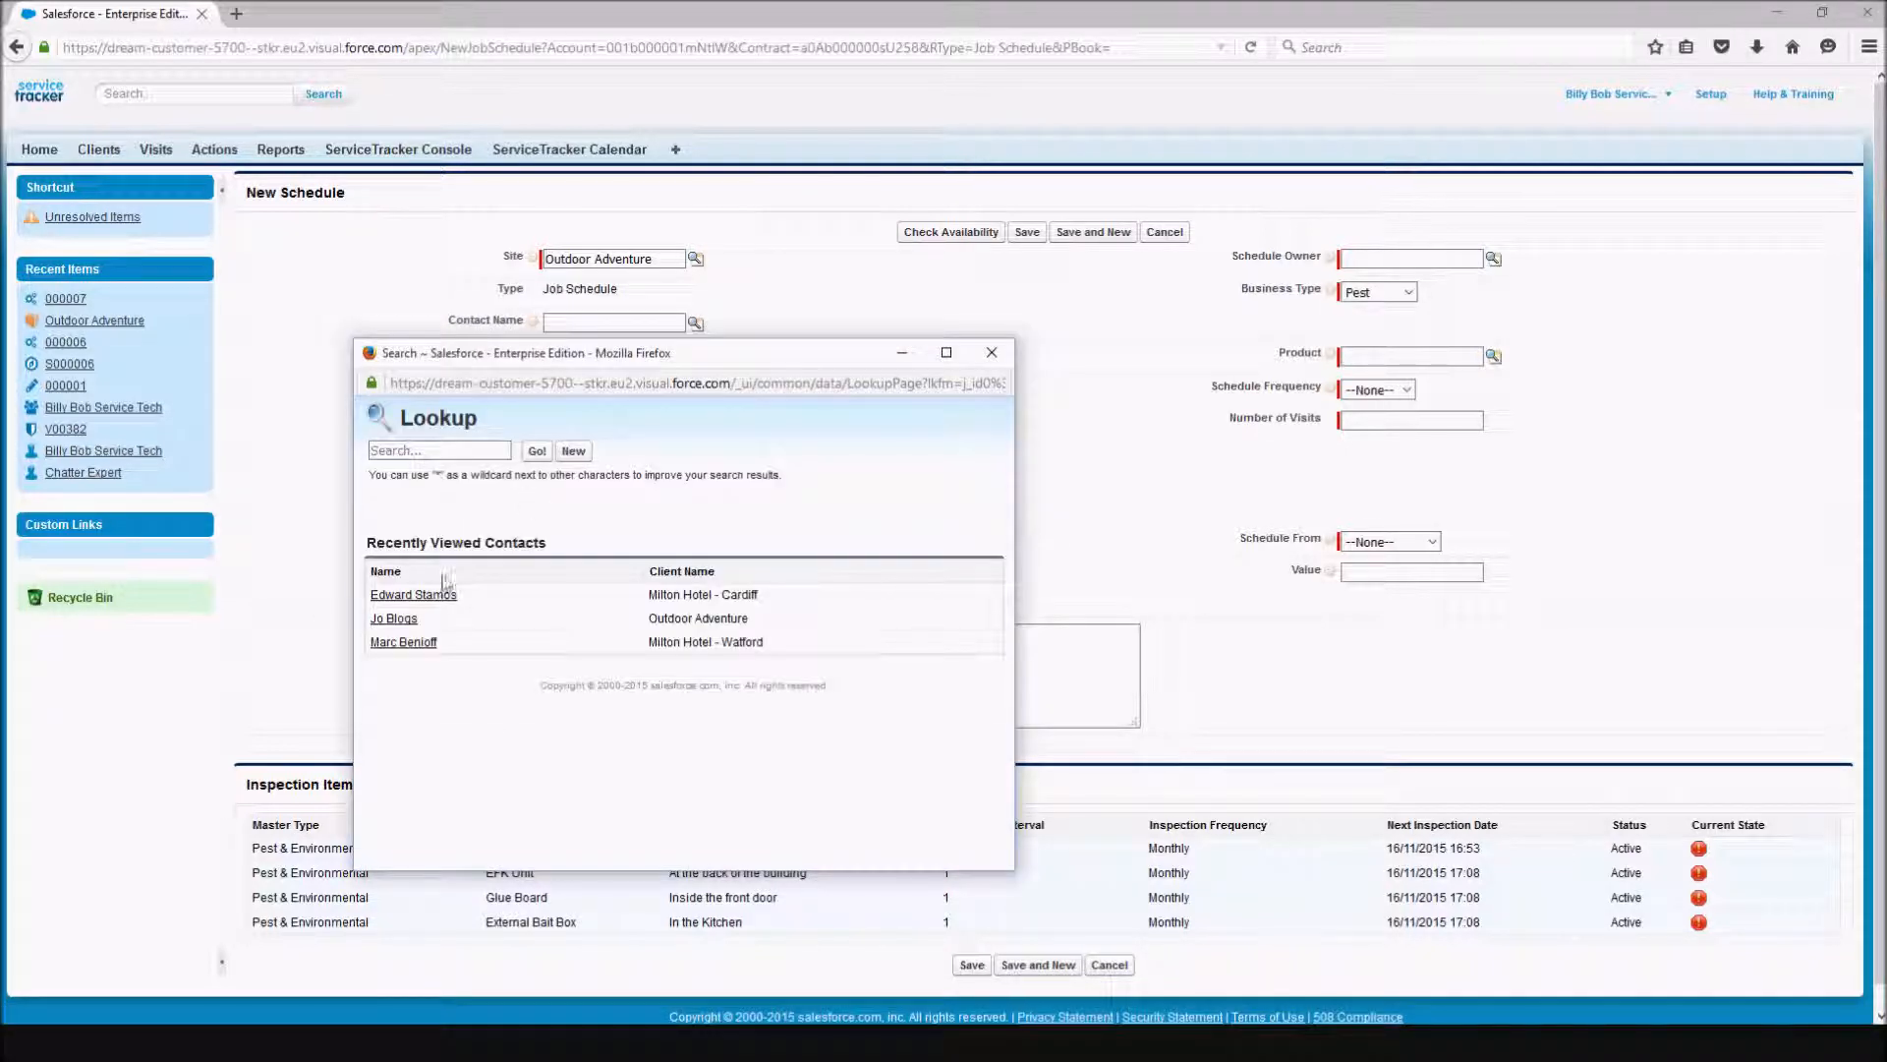
click(413, 619)
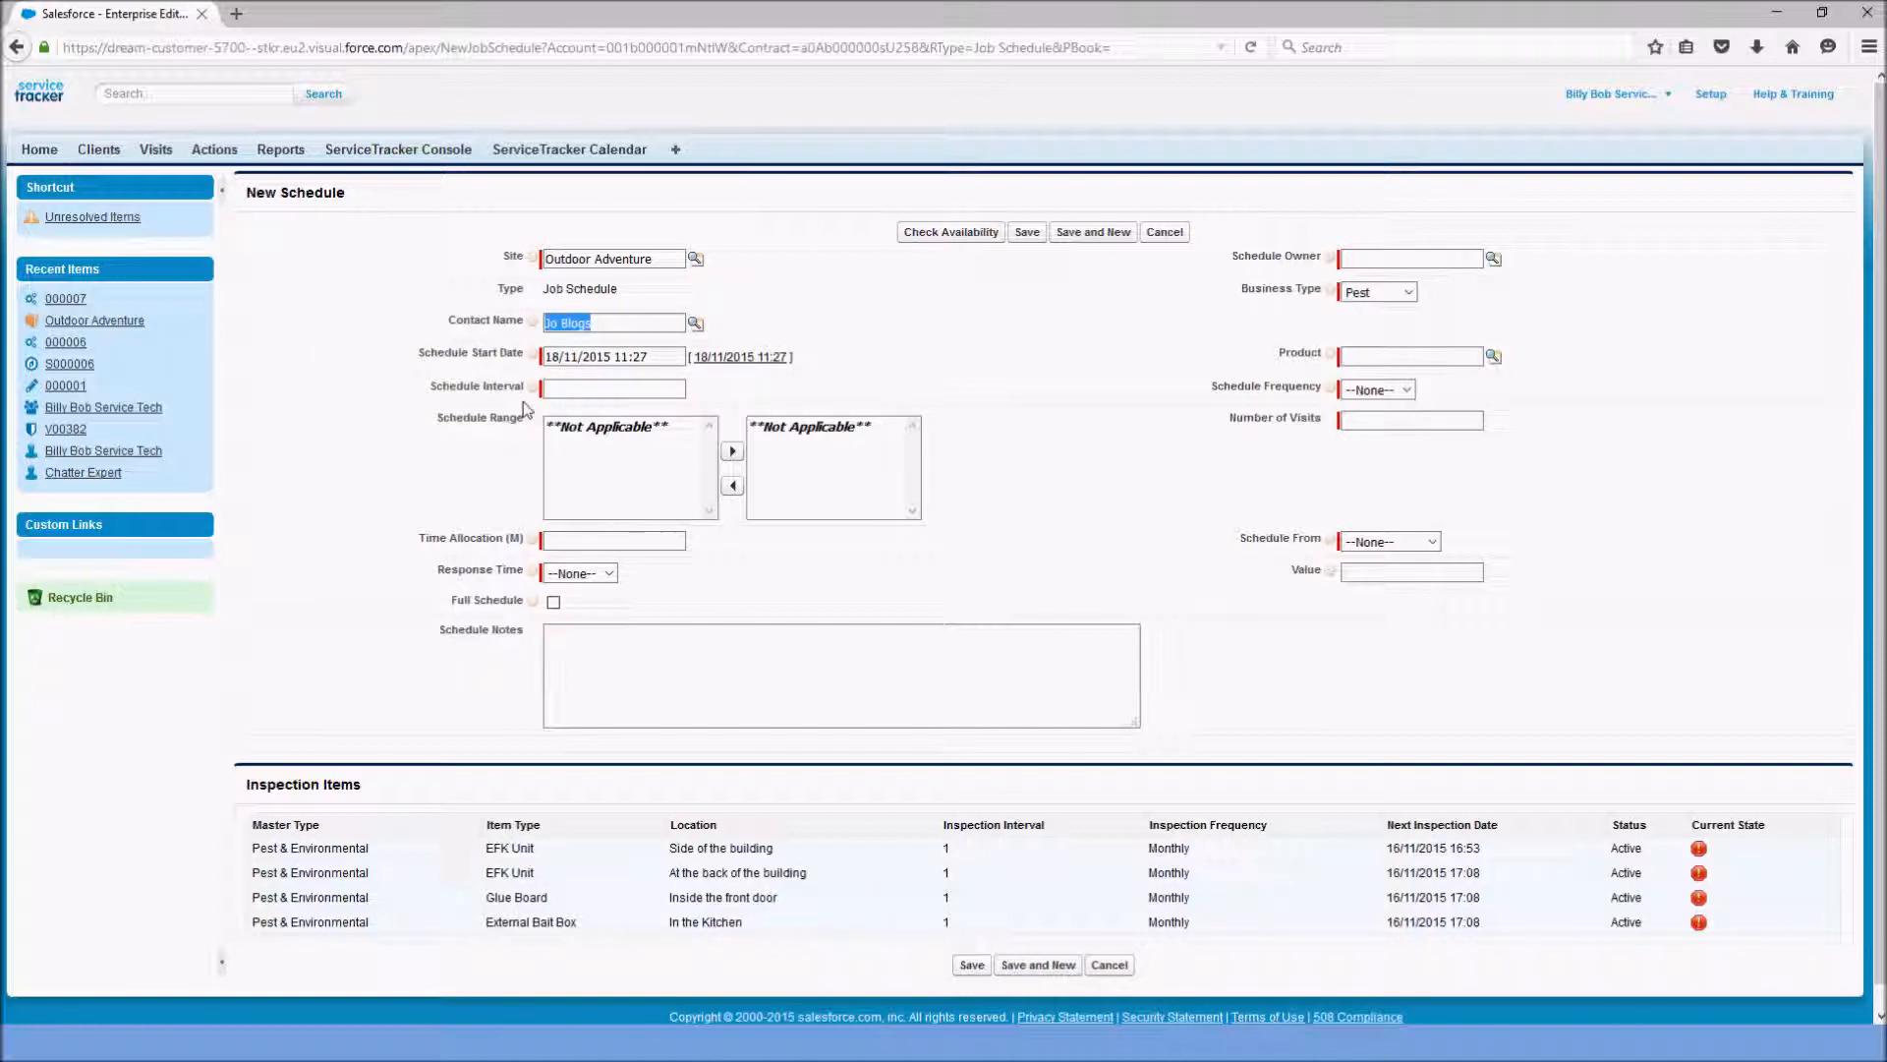
Set the schedule's time allocation to 60 minutes and its response time to N/A
mouse_move(511, 397)
click(571, 544)
text(60)
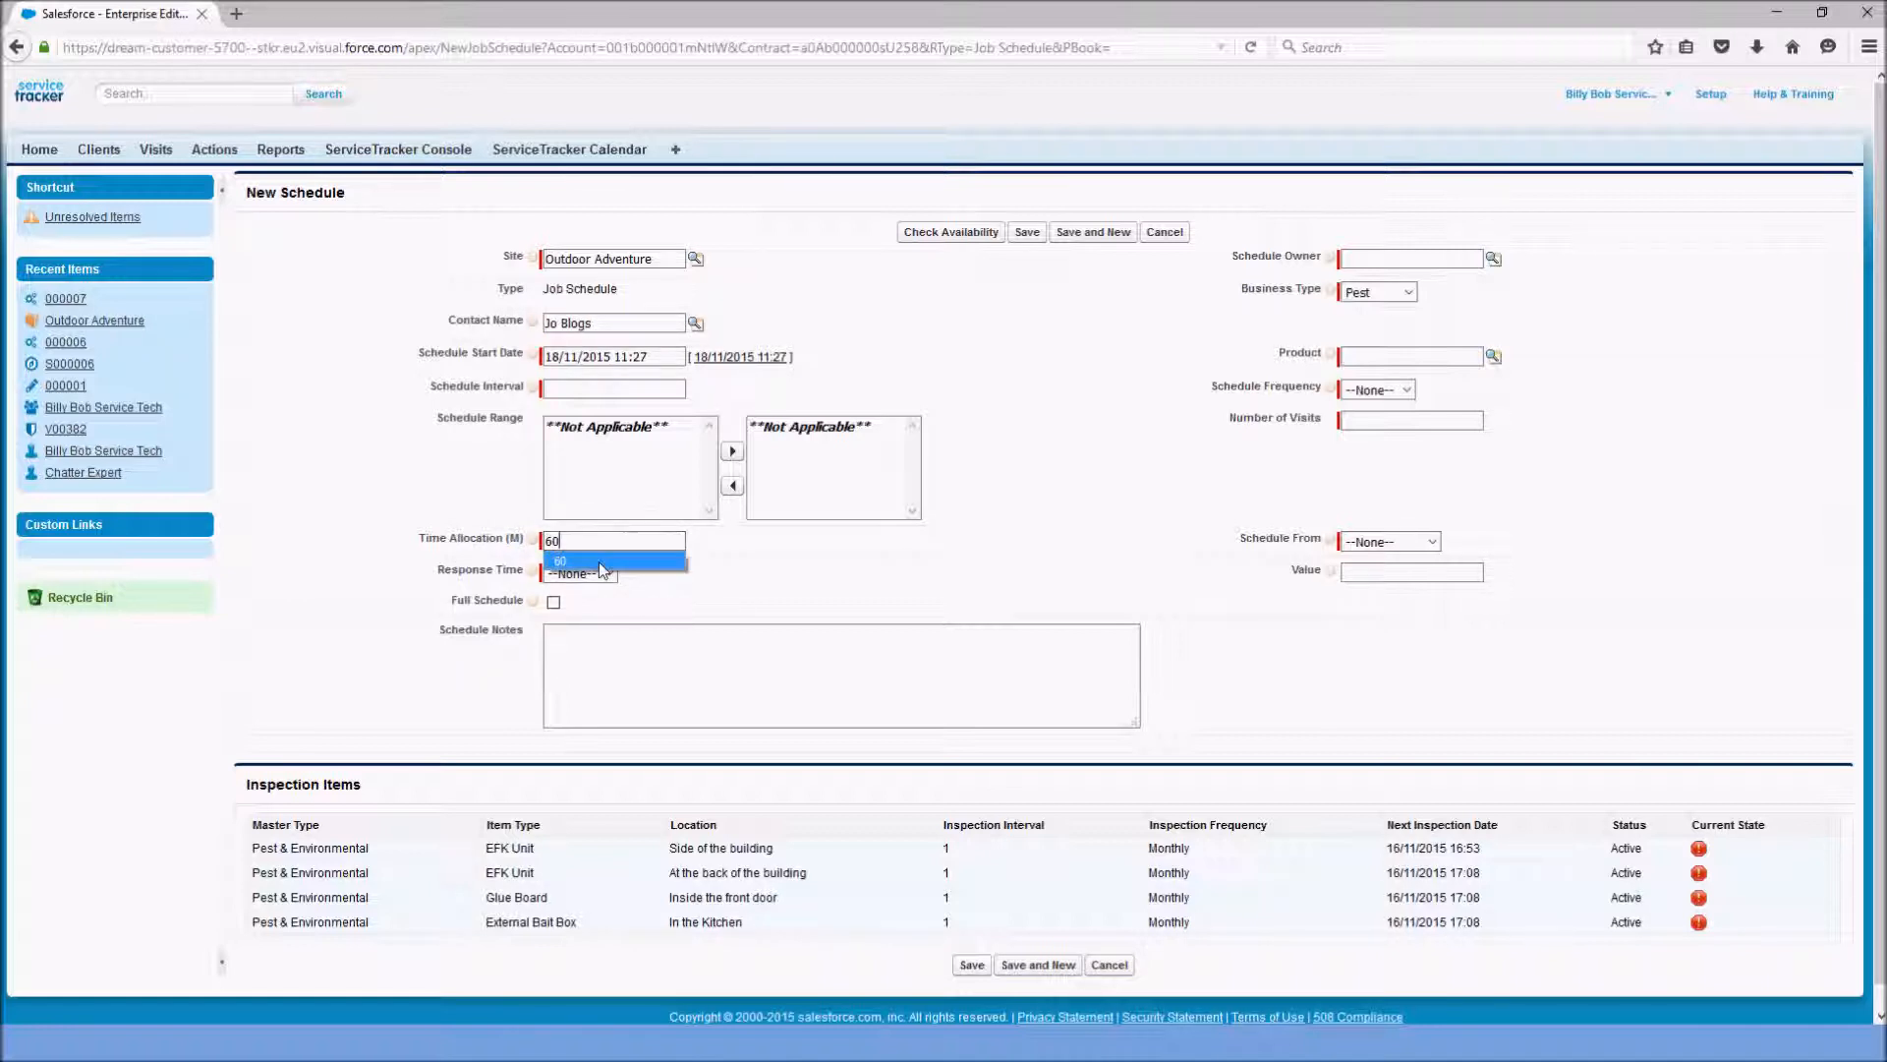
click(603, 561)
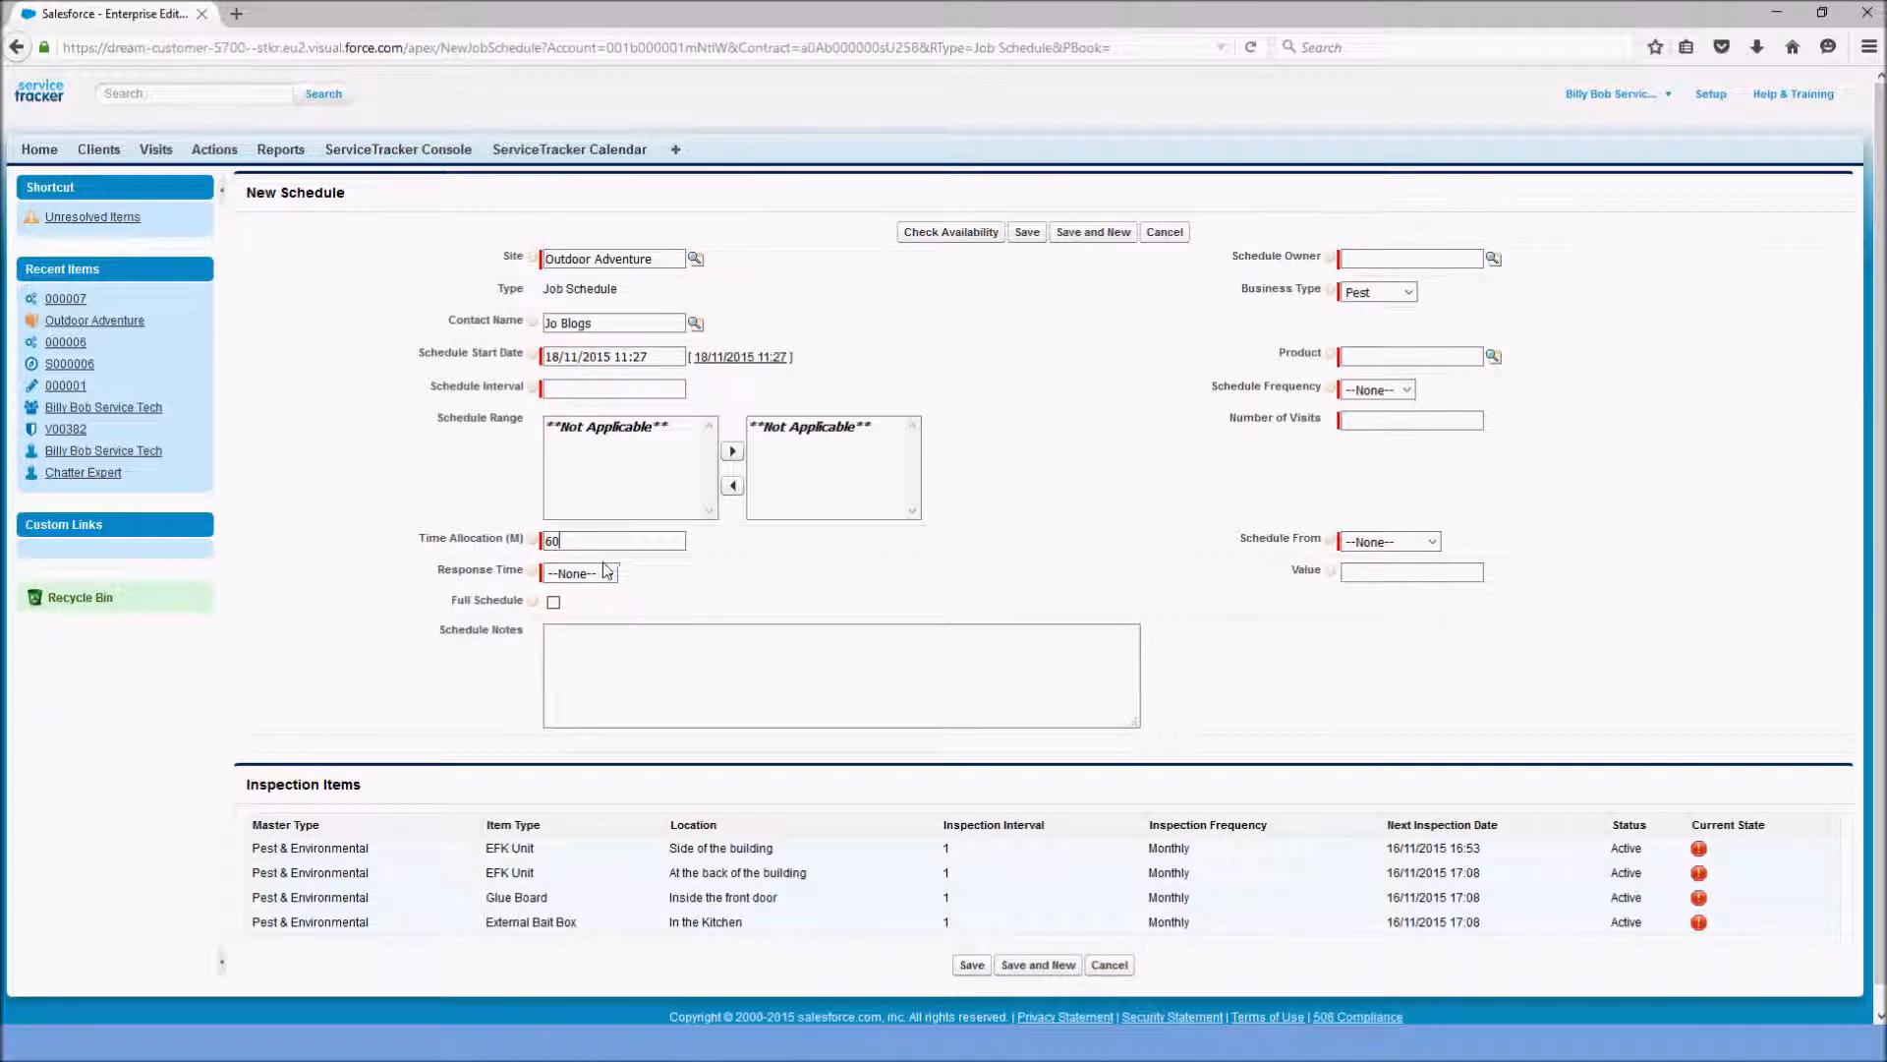
click(595, 574)
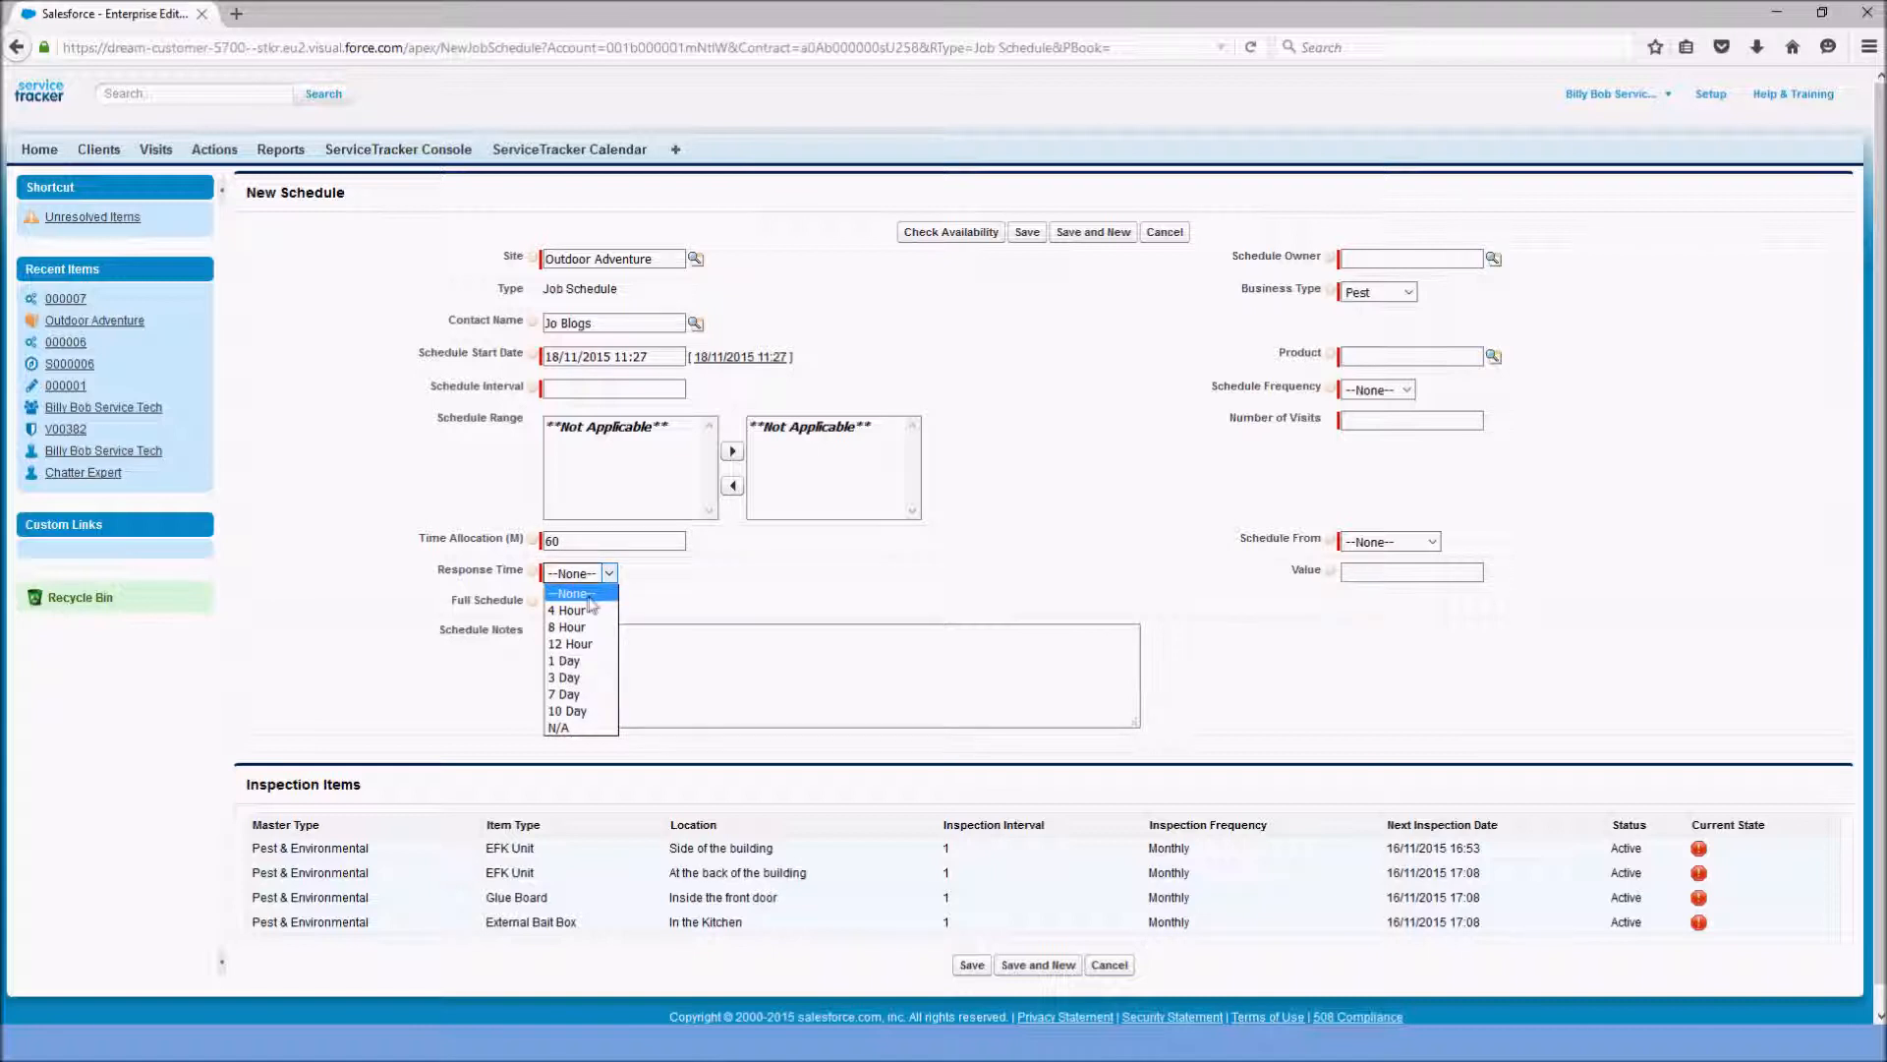
click(586, 728)
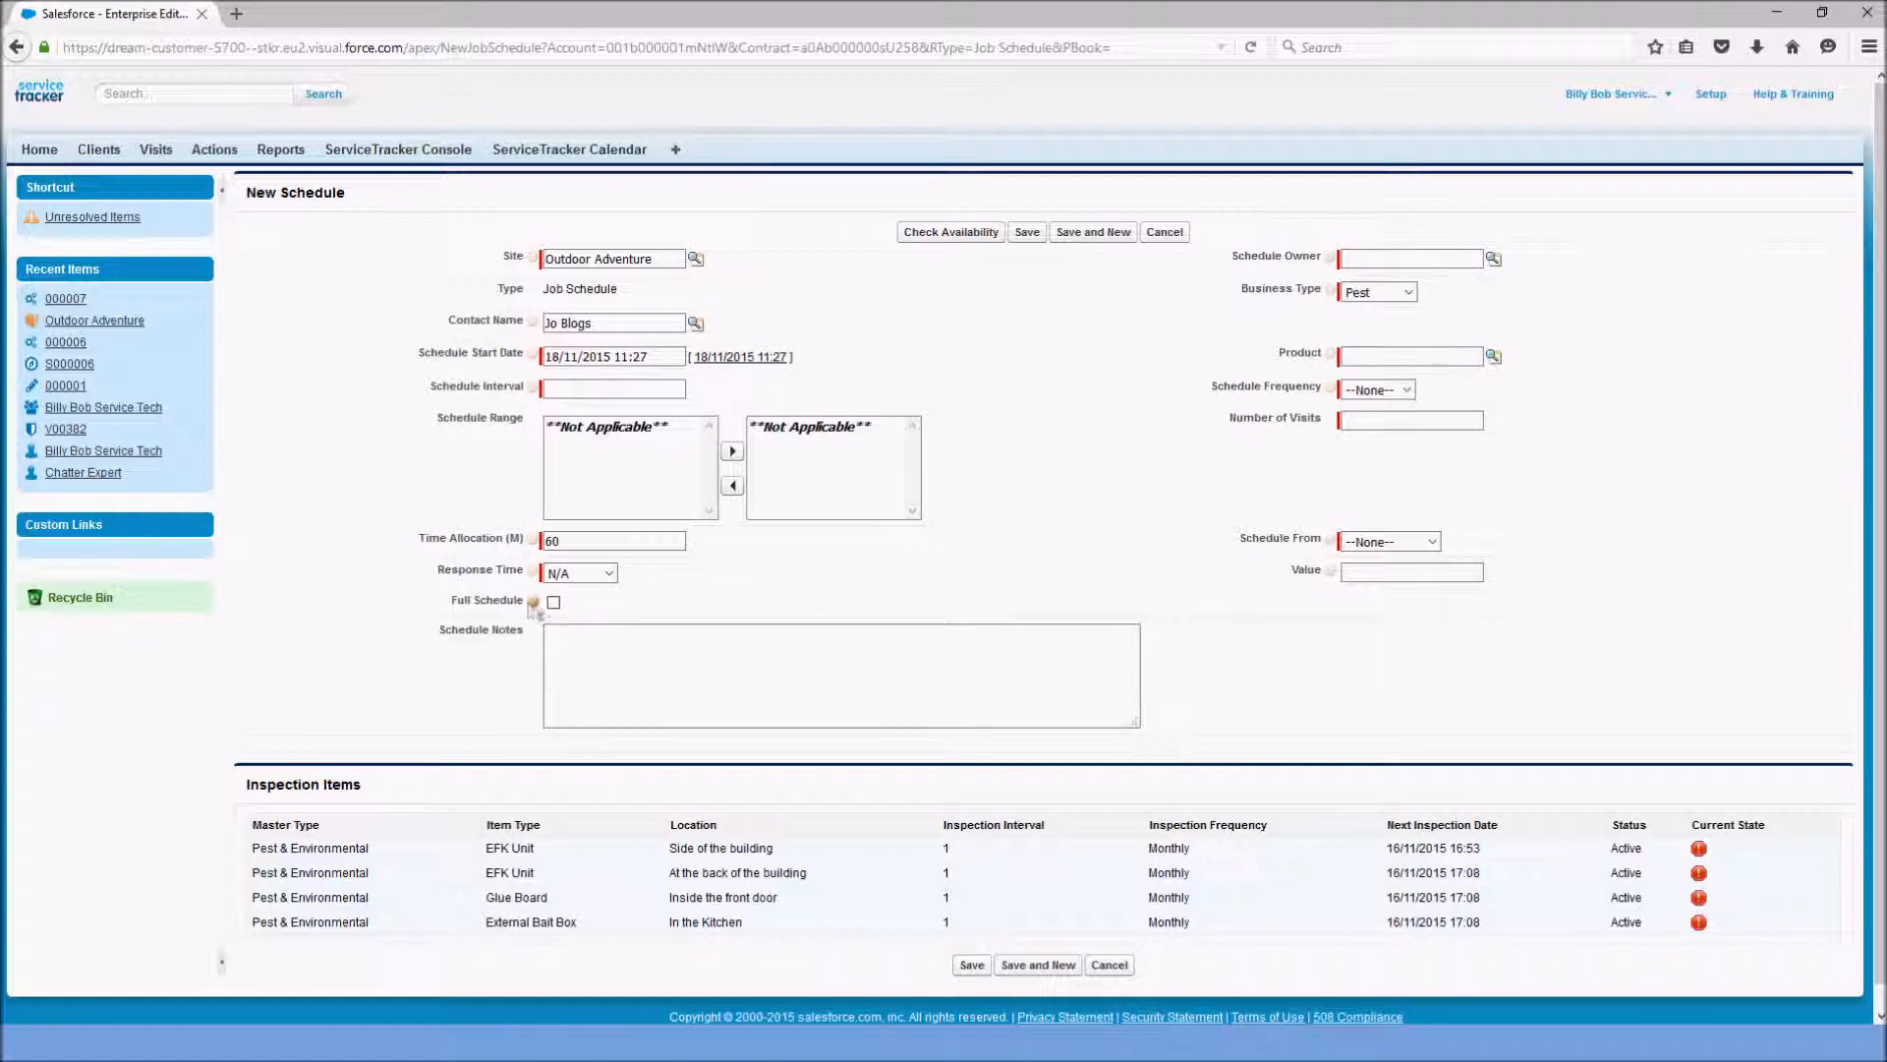
Assign the service technician as schedule owner and select EFK Inspection as the product
mouse_move(530, 613)
click(1492, 260)
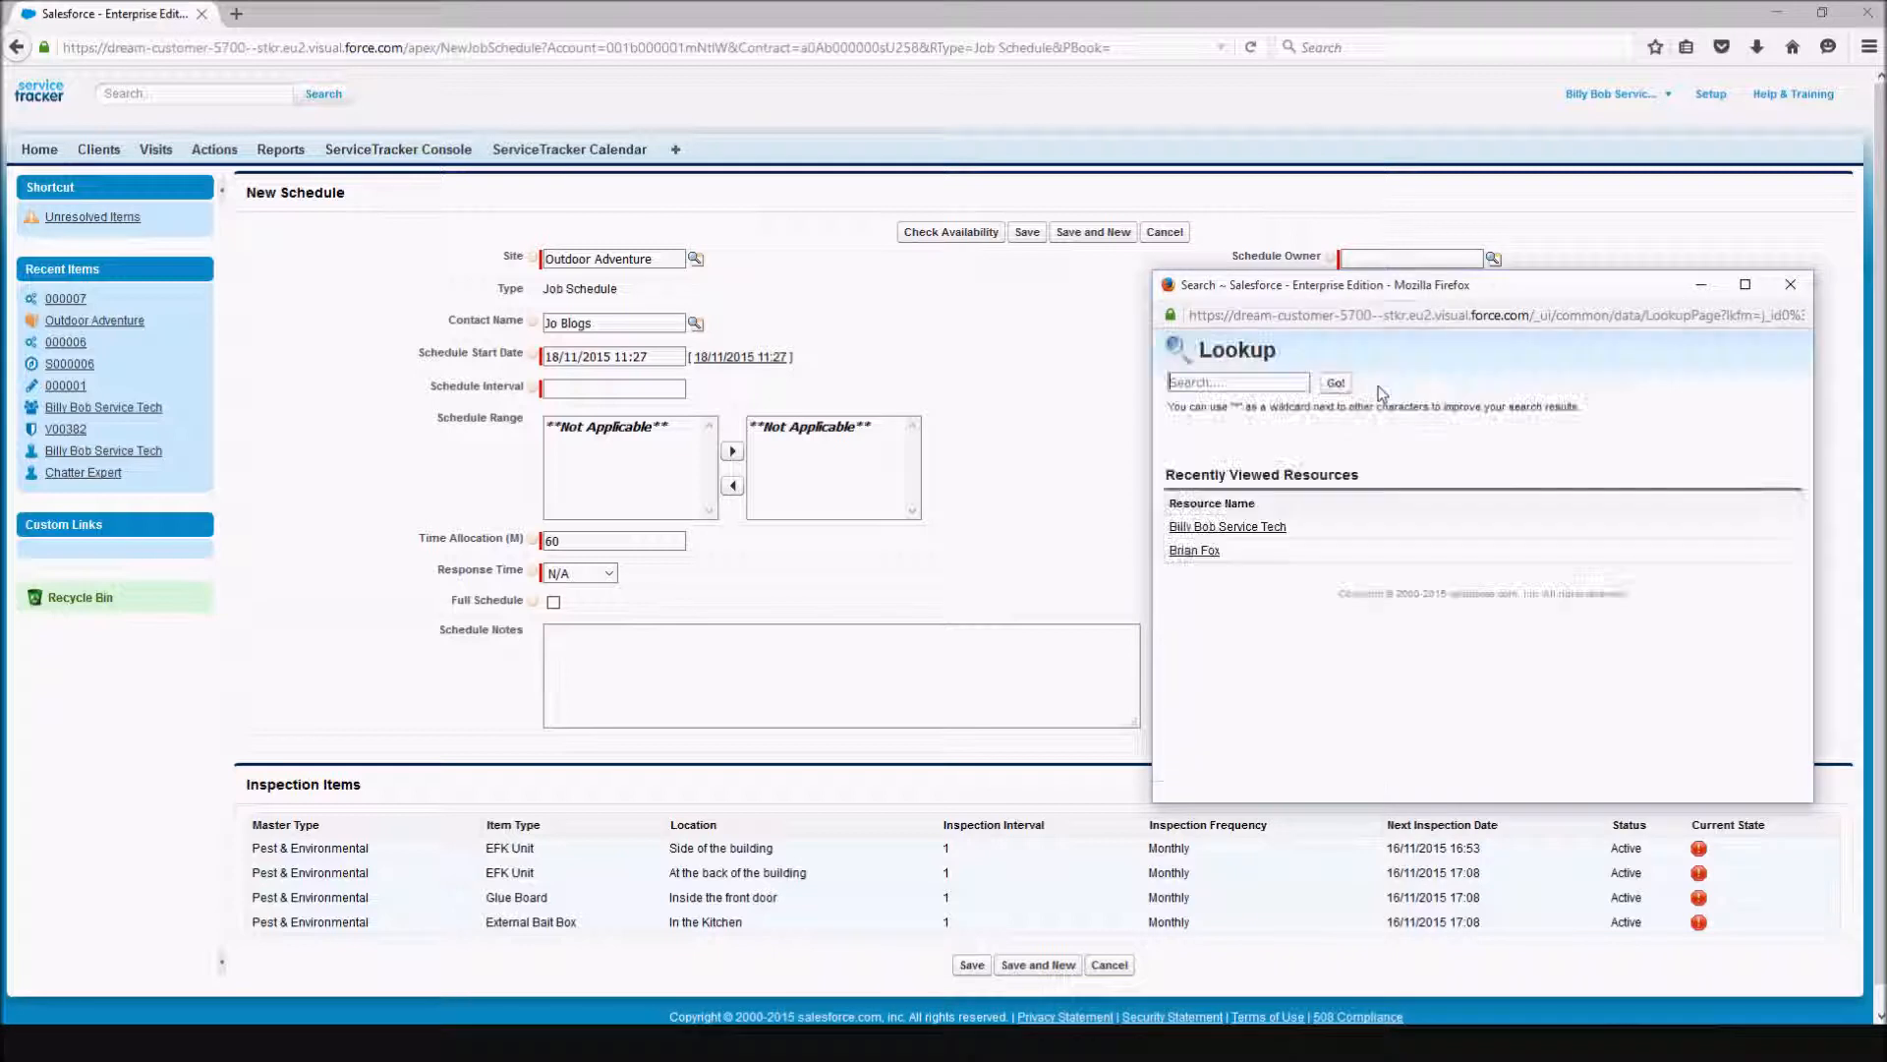
click(1255, 529)
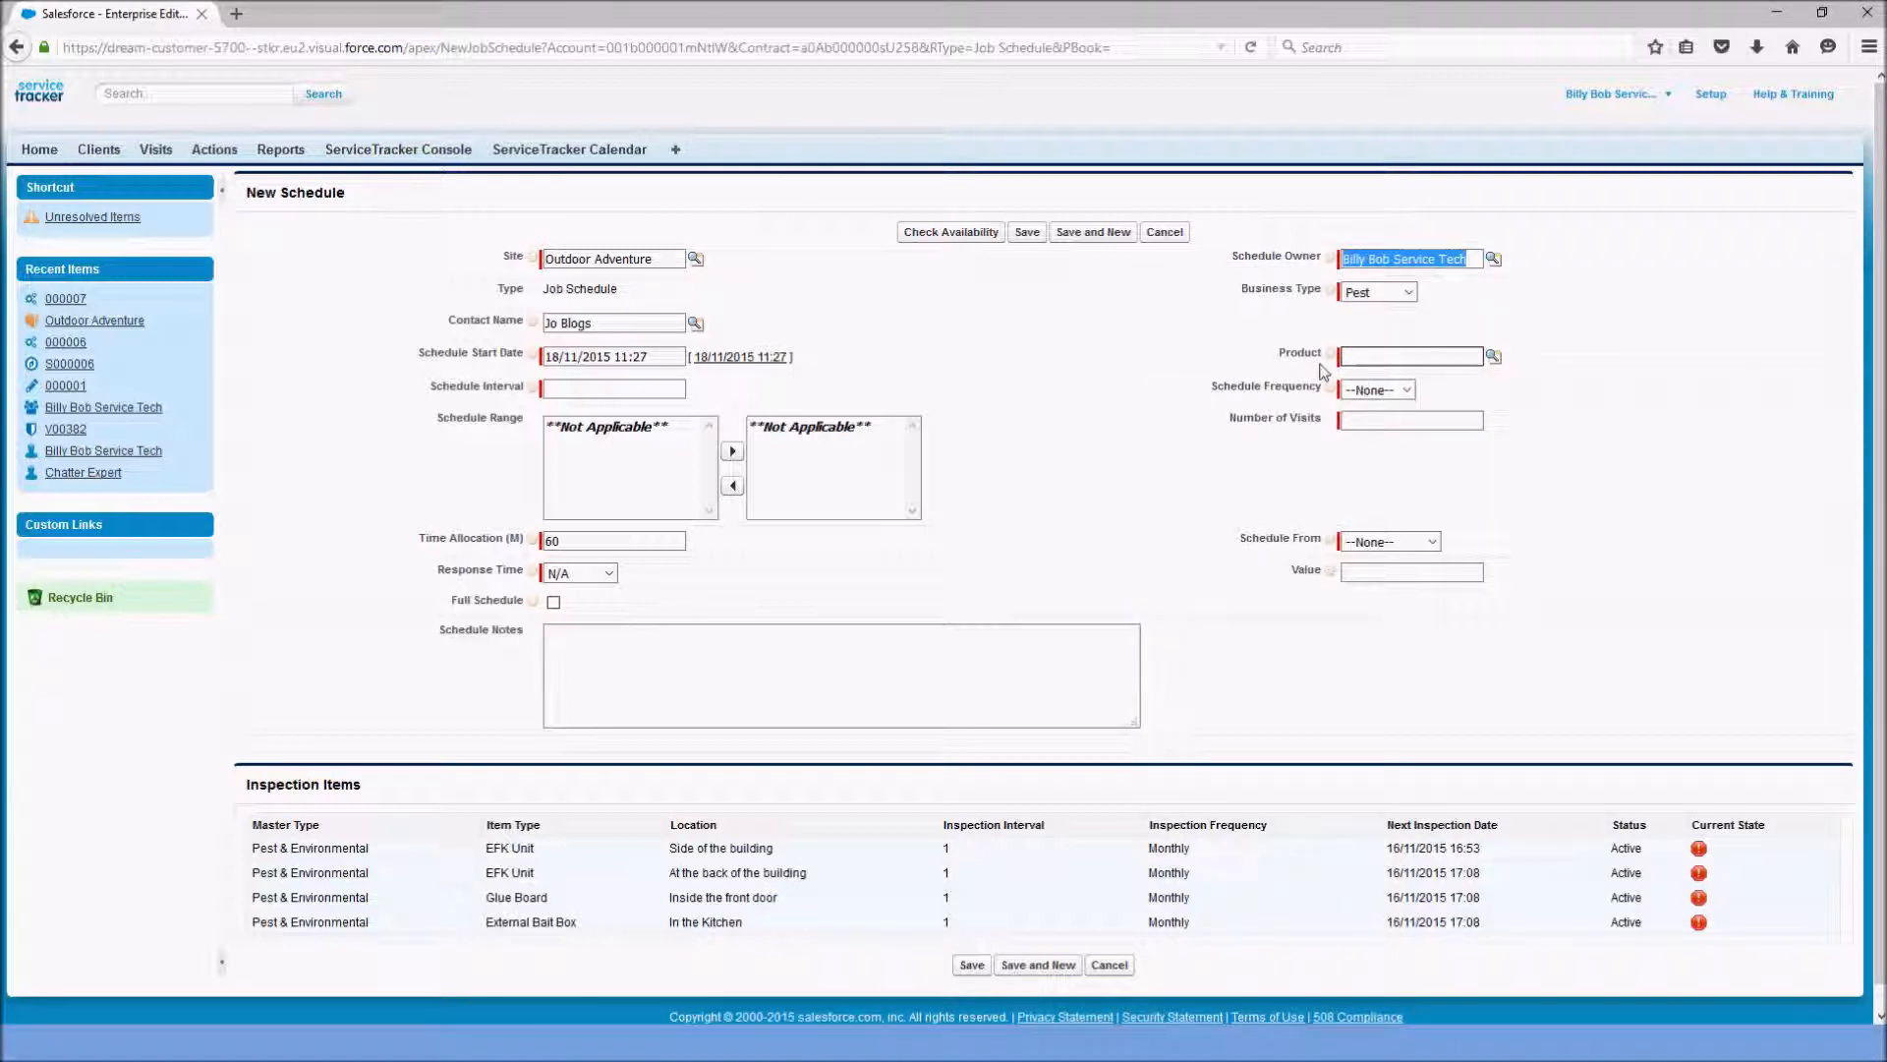
click(1493, 357)
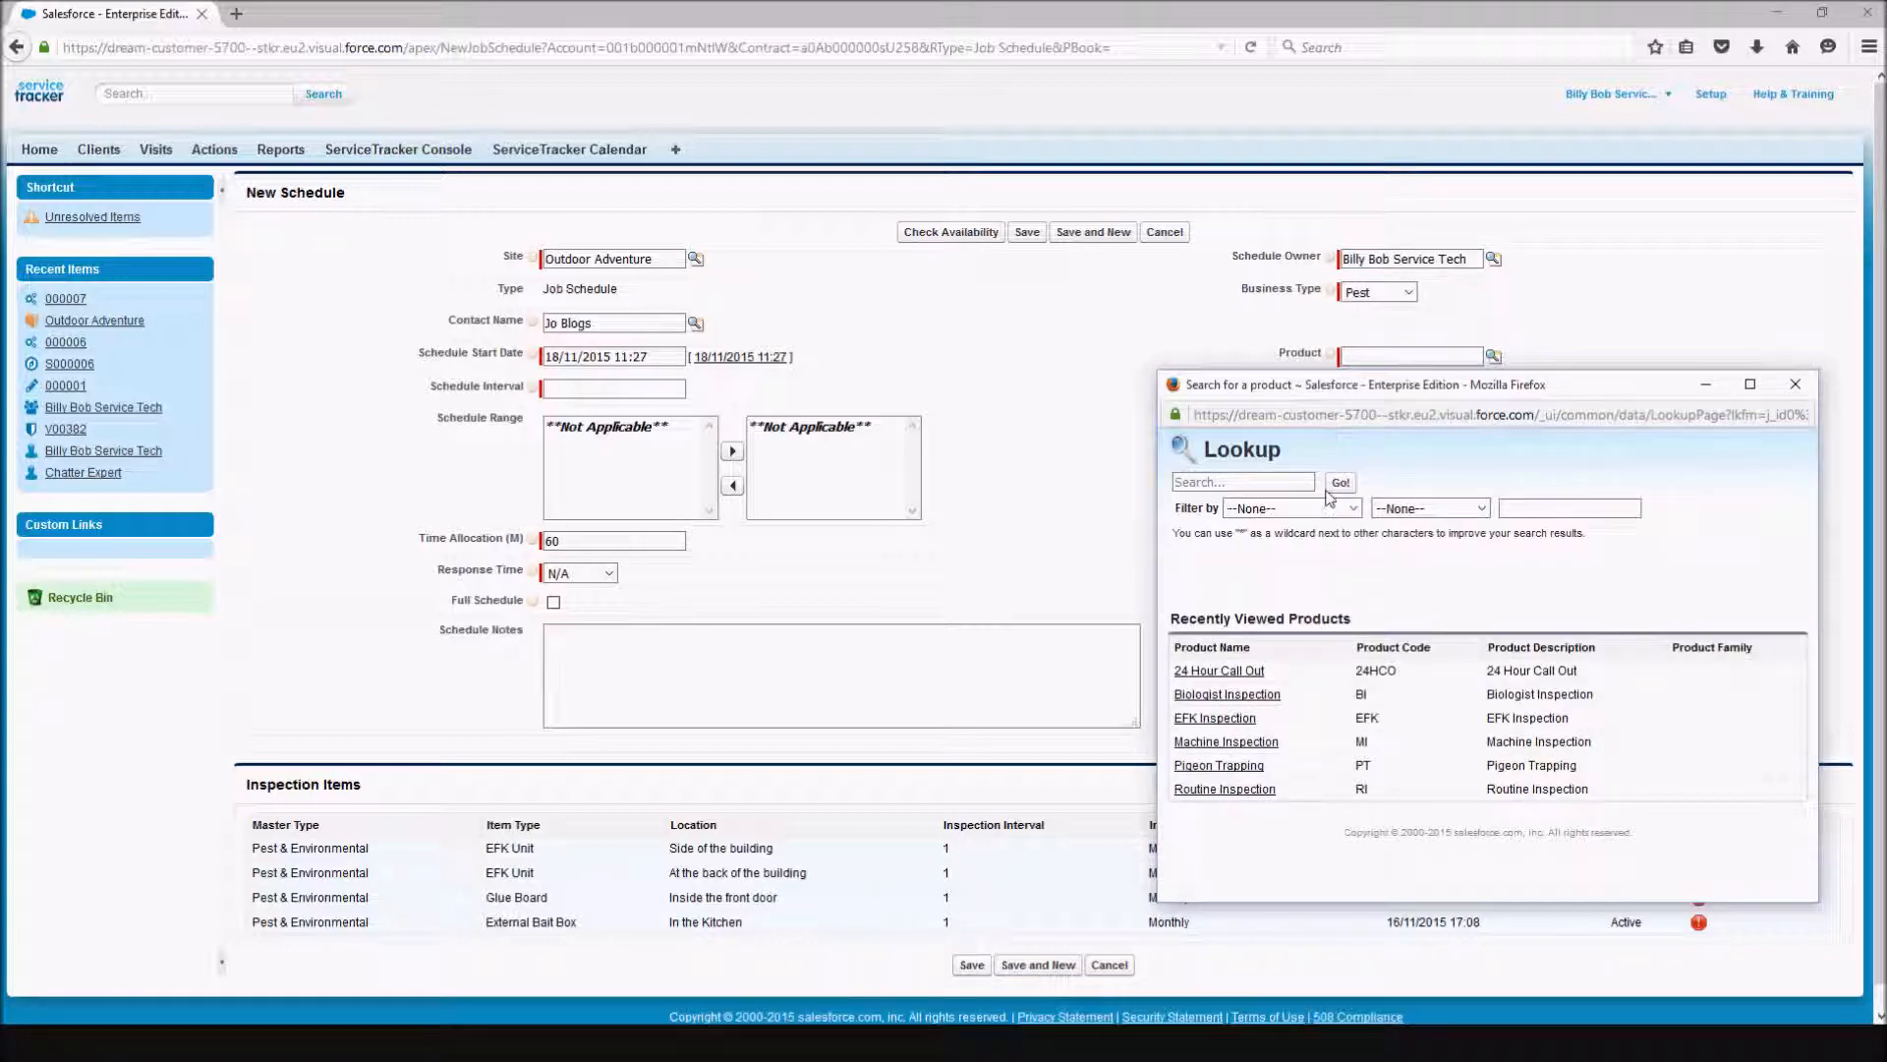
click(1214, 718)
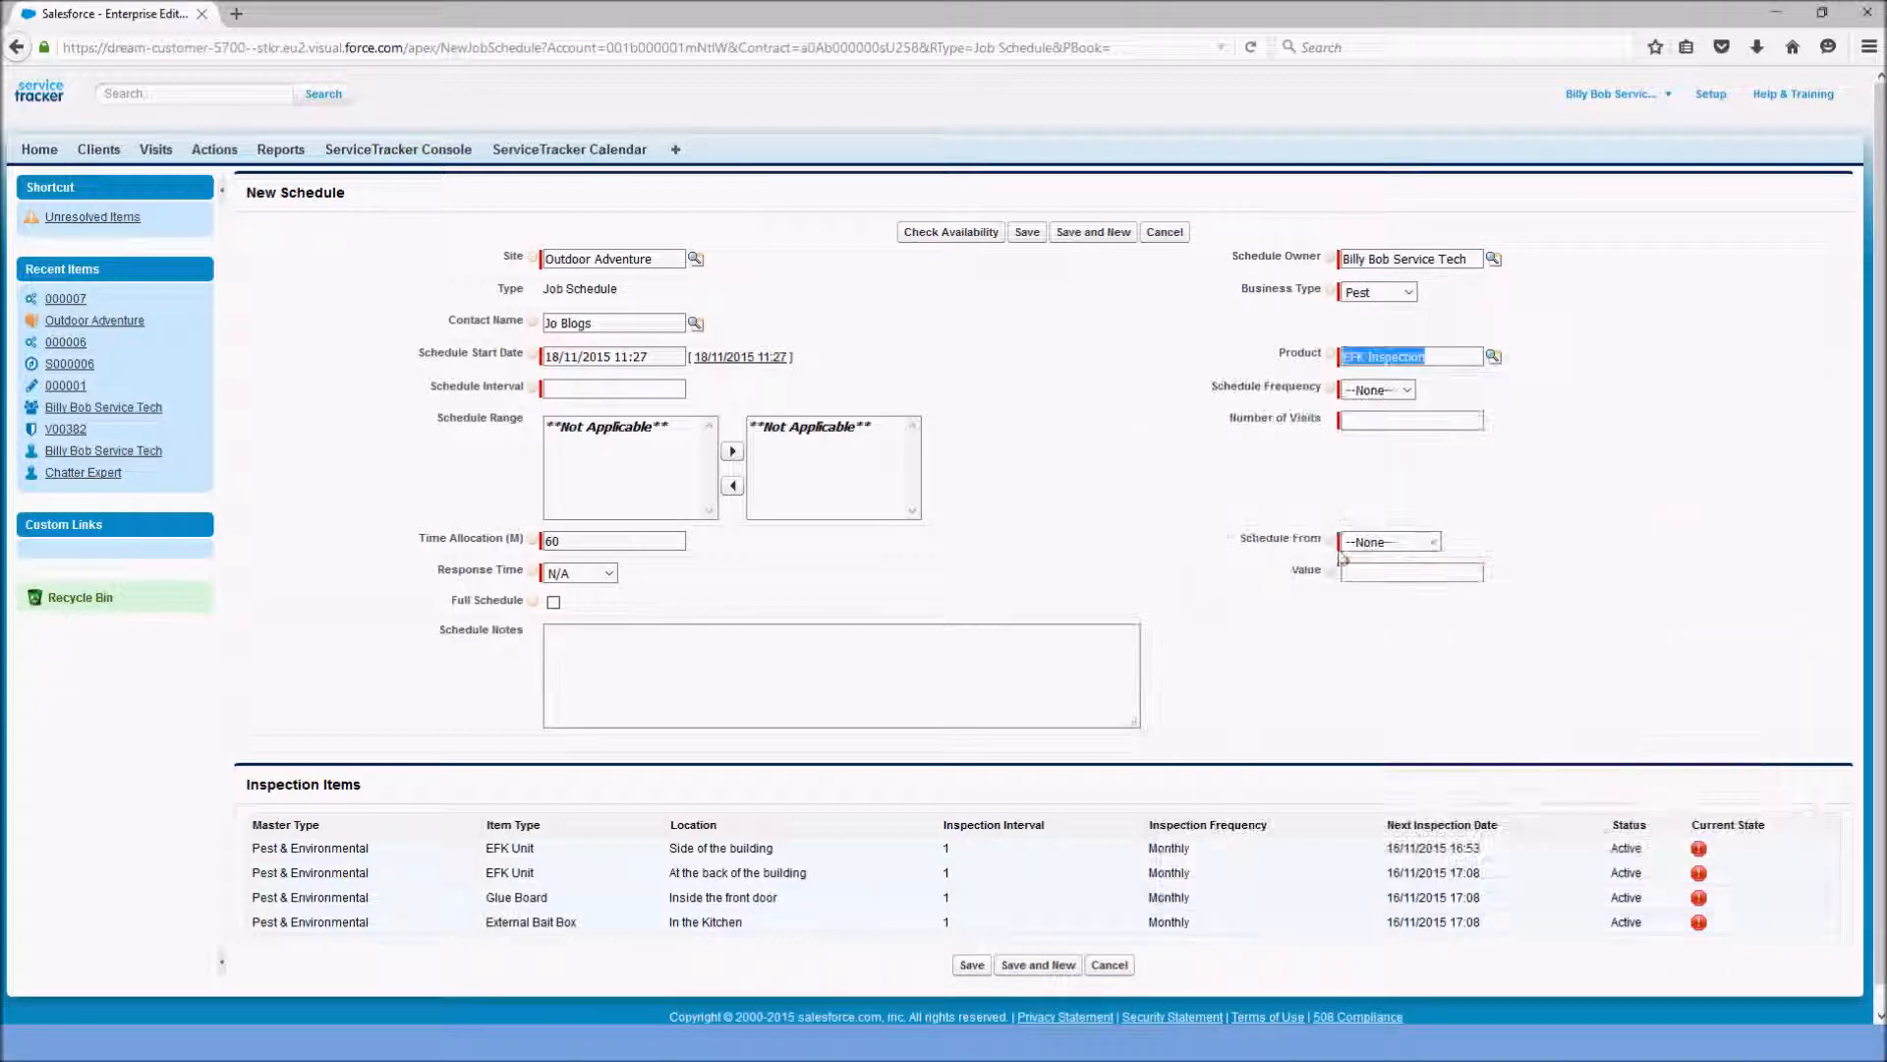
Set the number of visits to 3 and the schedule interval to 1
click(1386, 426)
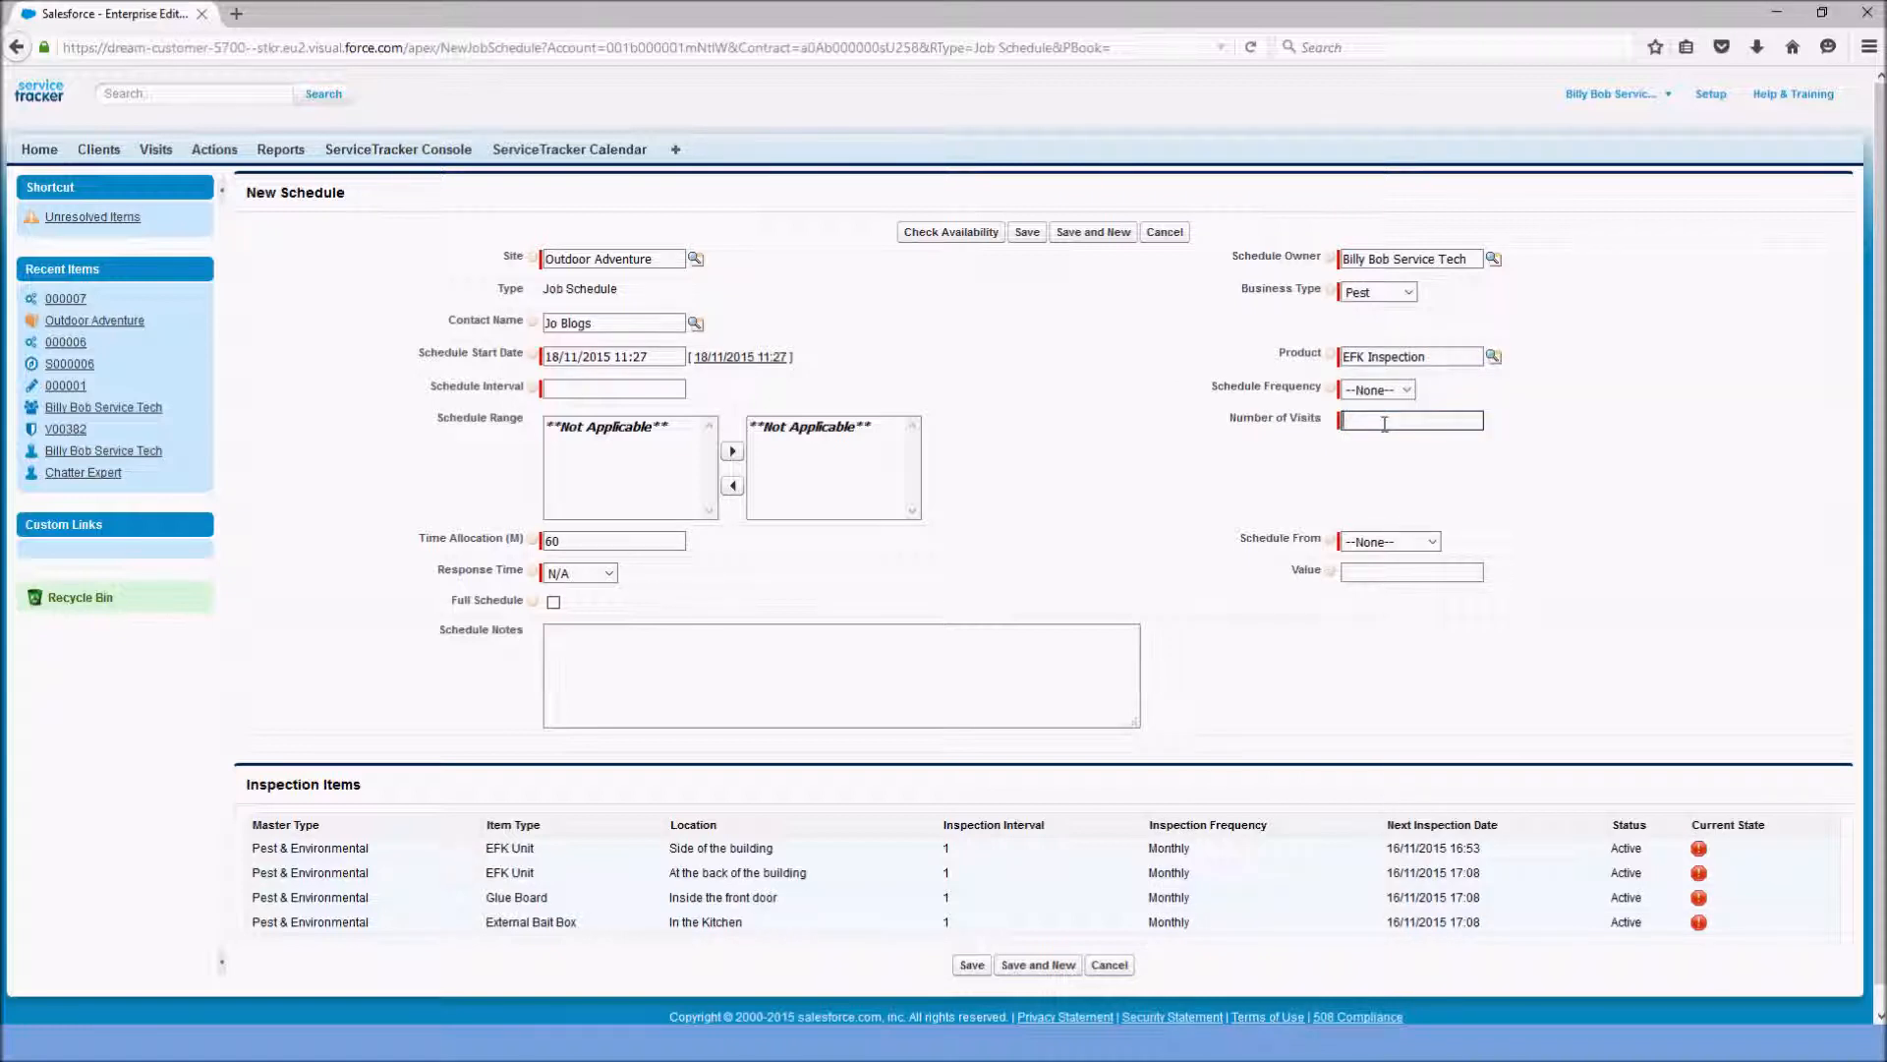
text(3)
click(1217, 450)
click(585, 393)
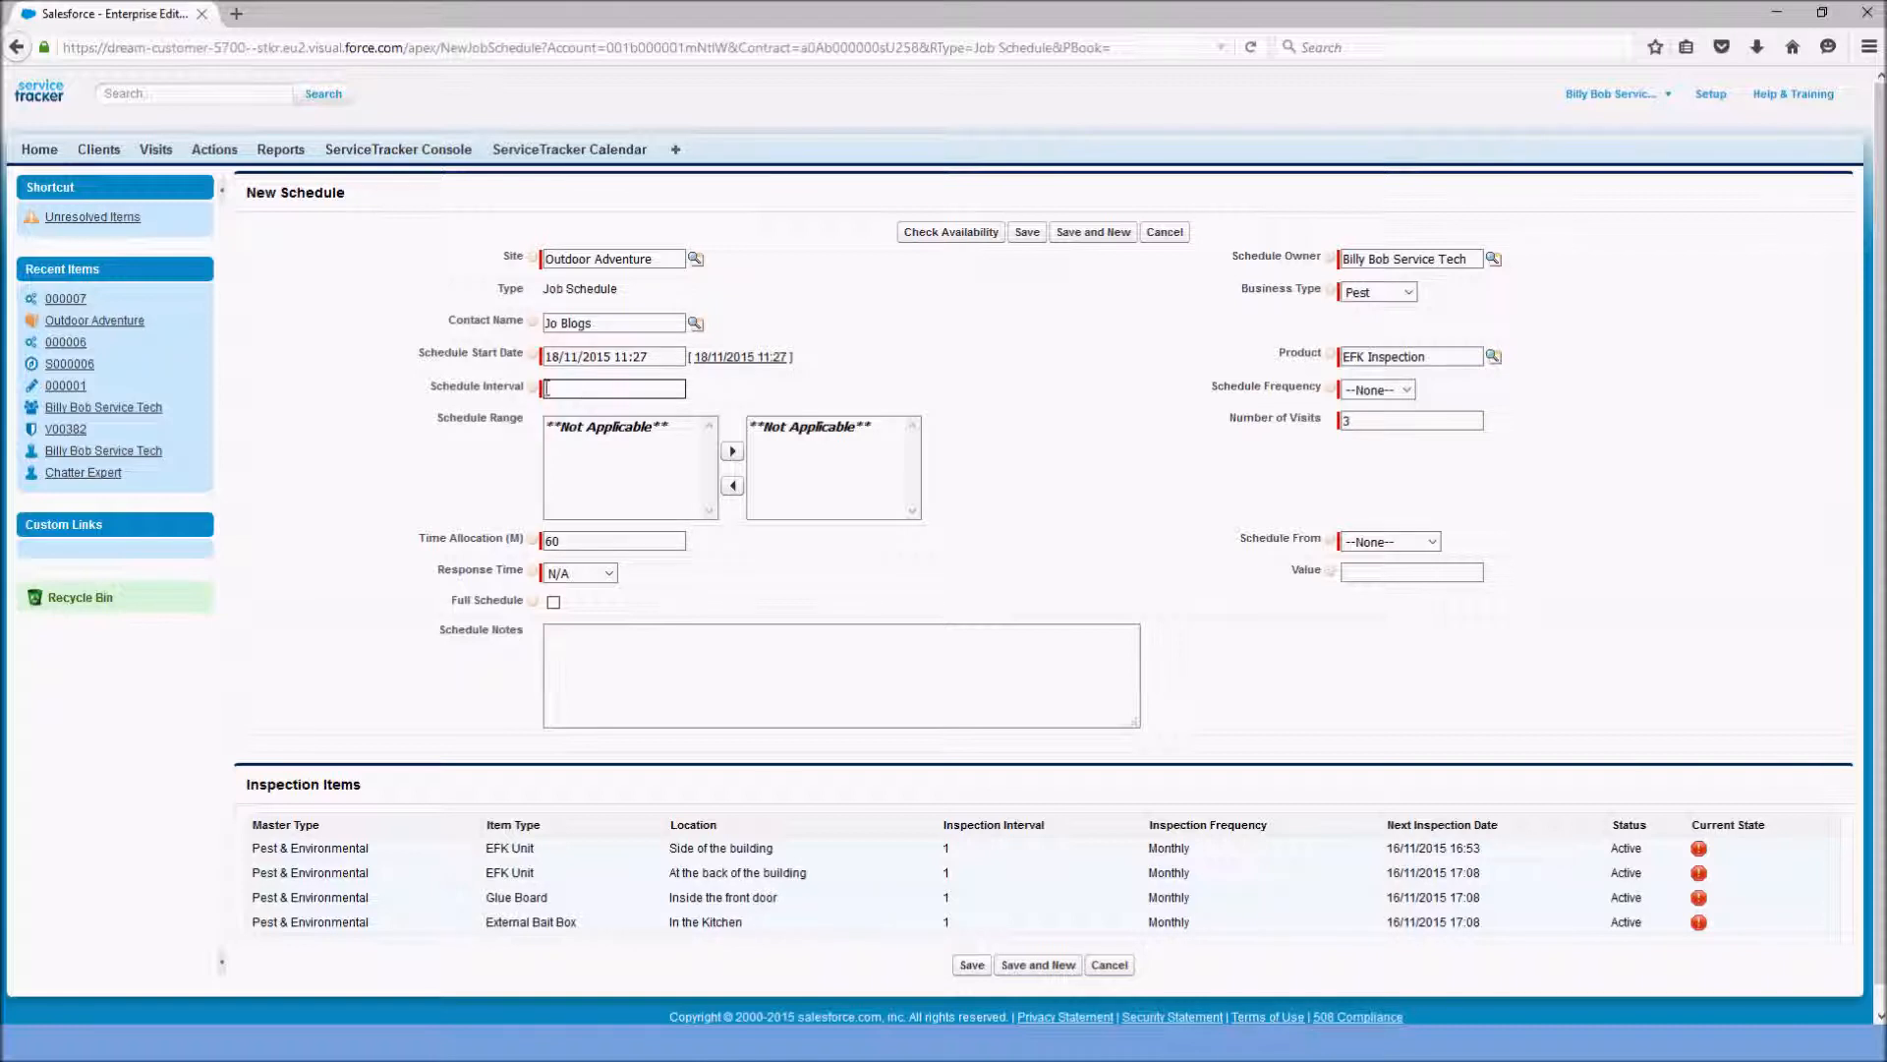
mouse_move(534, 391)
text(1)
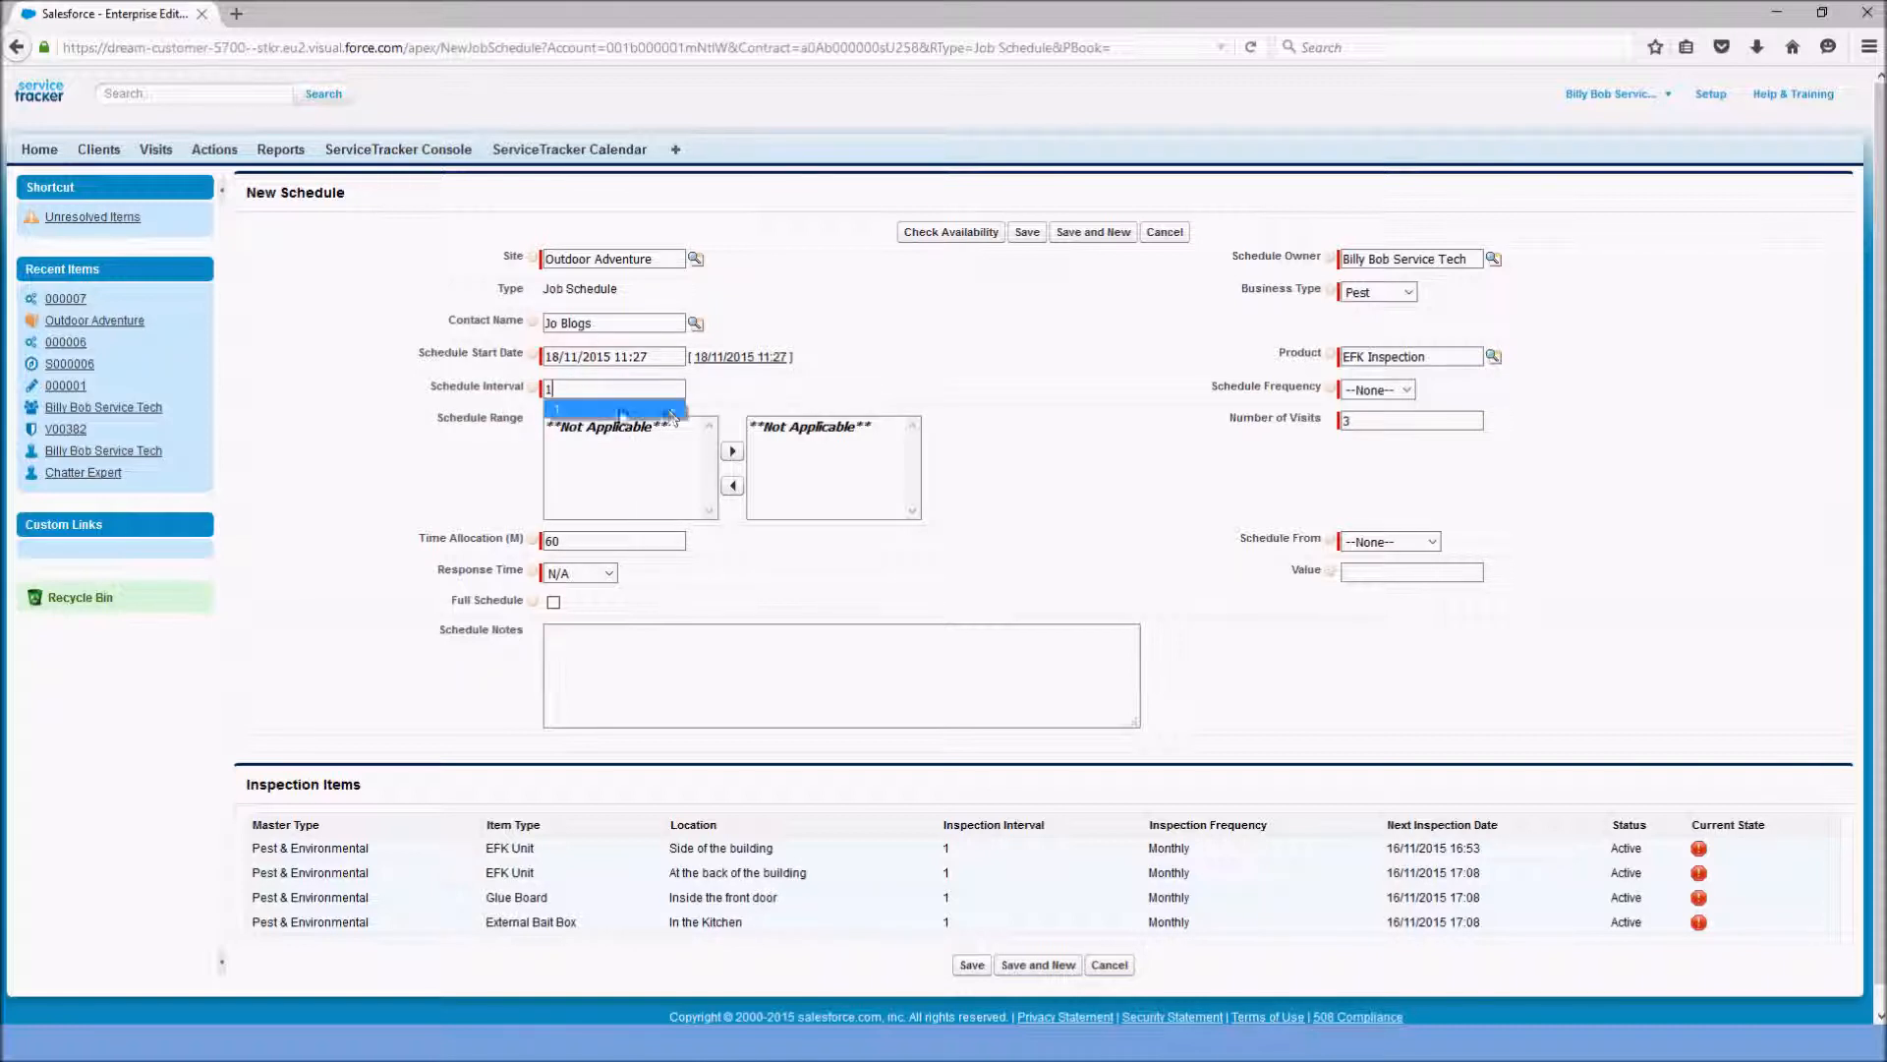
click(1196, 384)
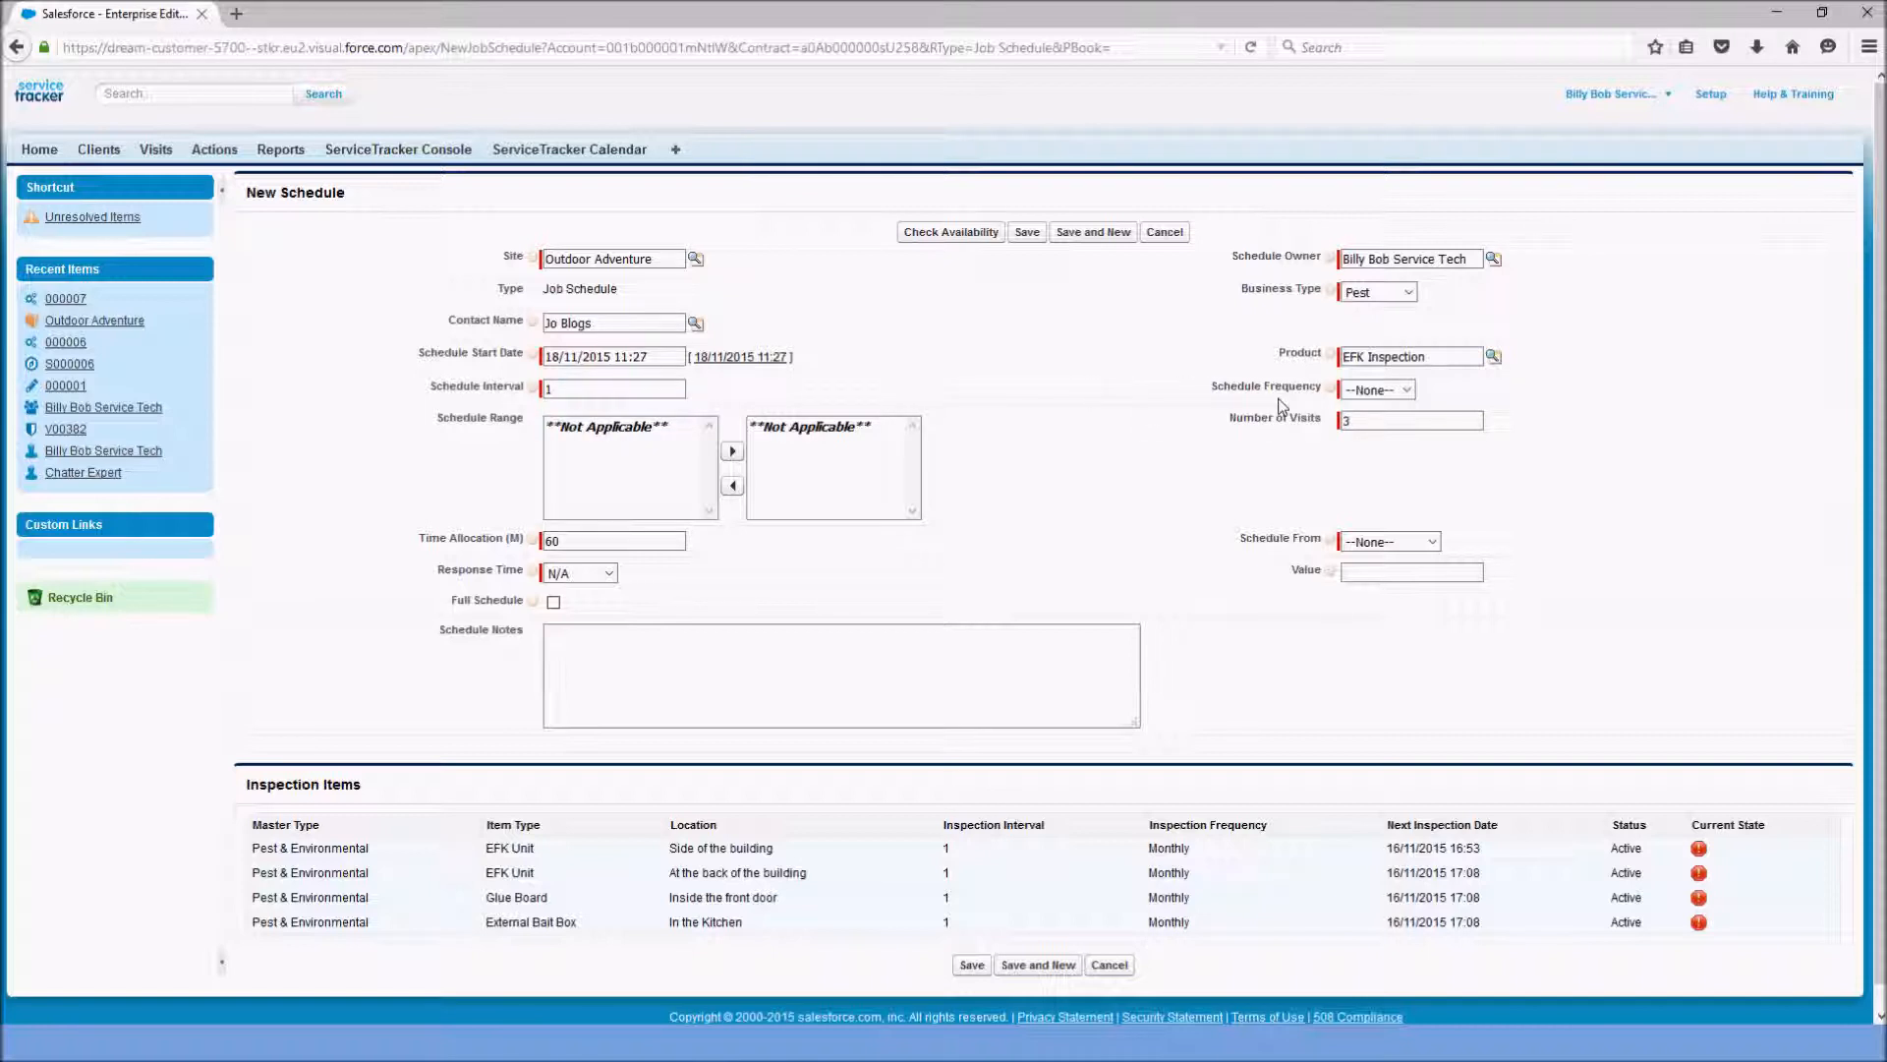
Try the Daily, Weekly and Monthly schedule frequencies to compare the schedule range each one offers
click(1374, 389)
click(1366, 423)
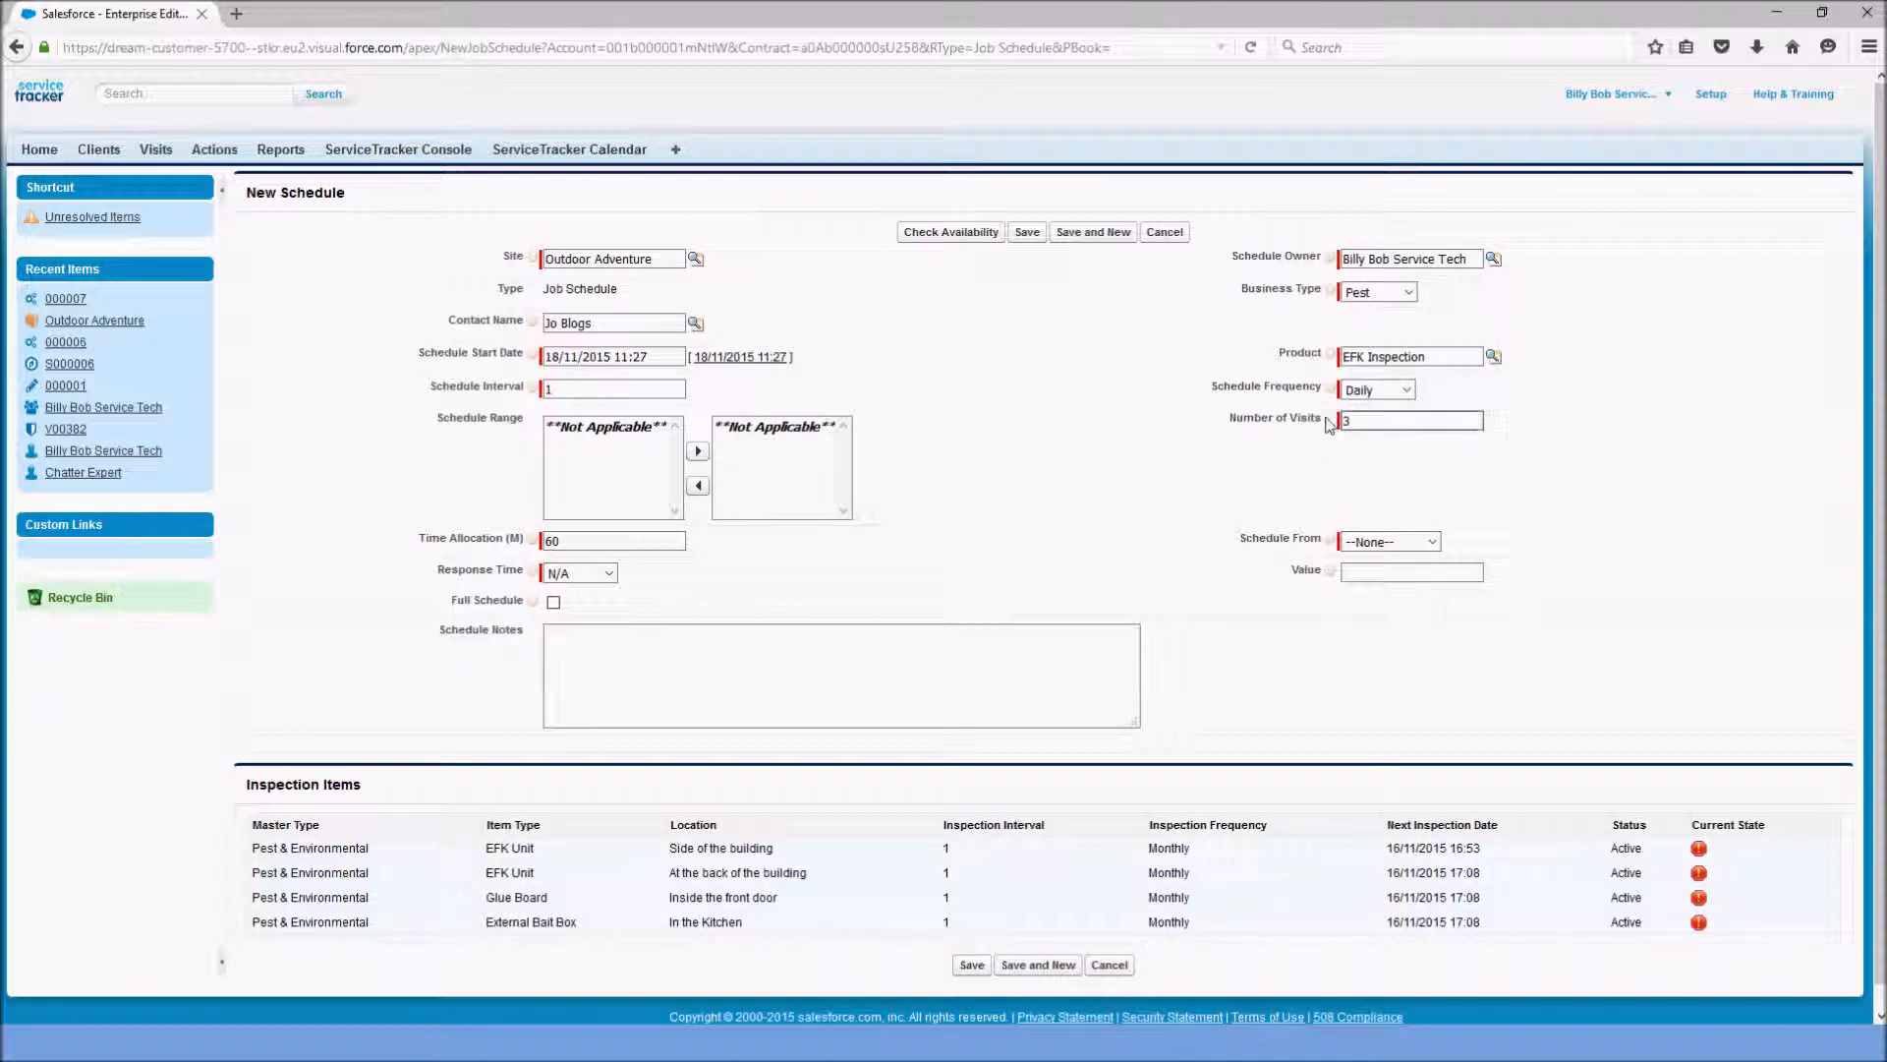
click(1377, 390)
click(1368, 426)
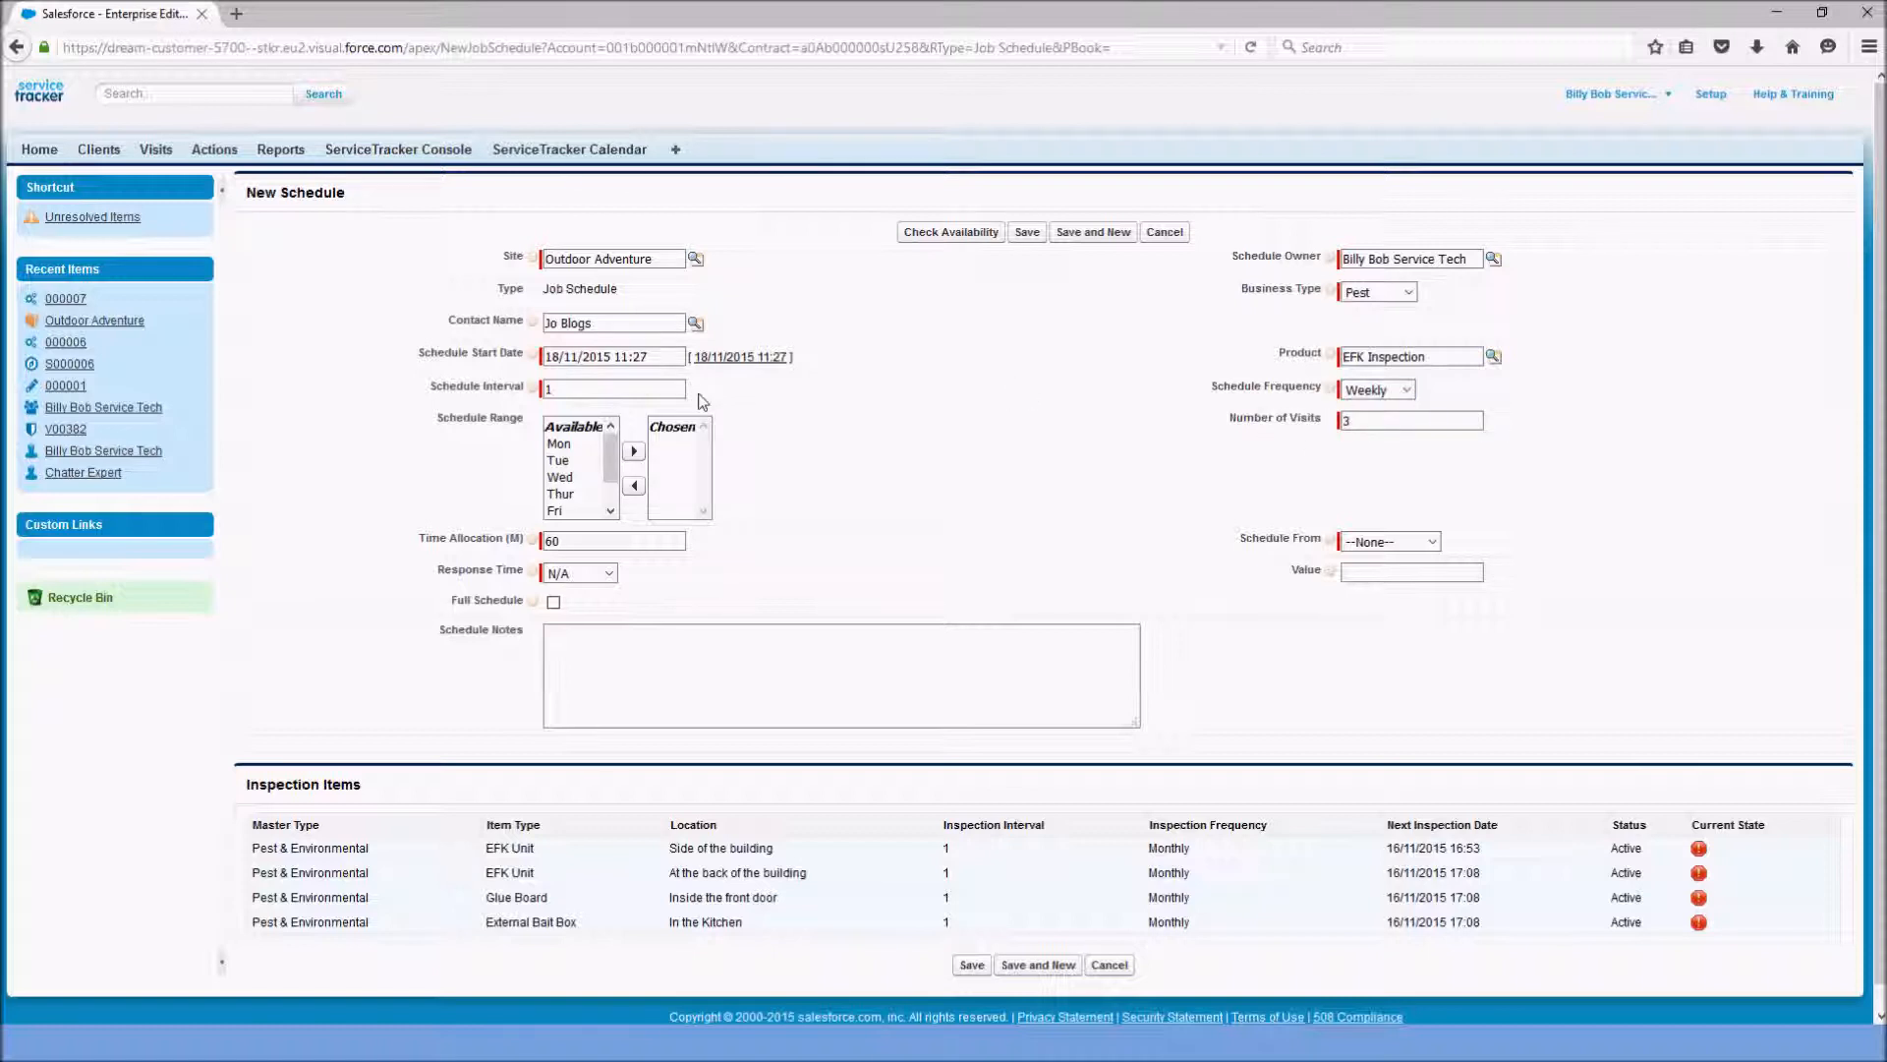
click(1381, 390)
click(1381, 460)
click(1352, 417)
text(3)
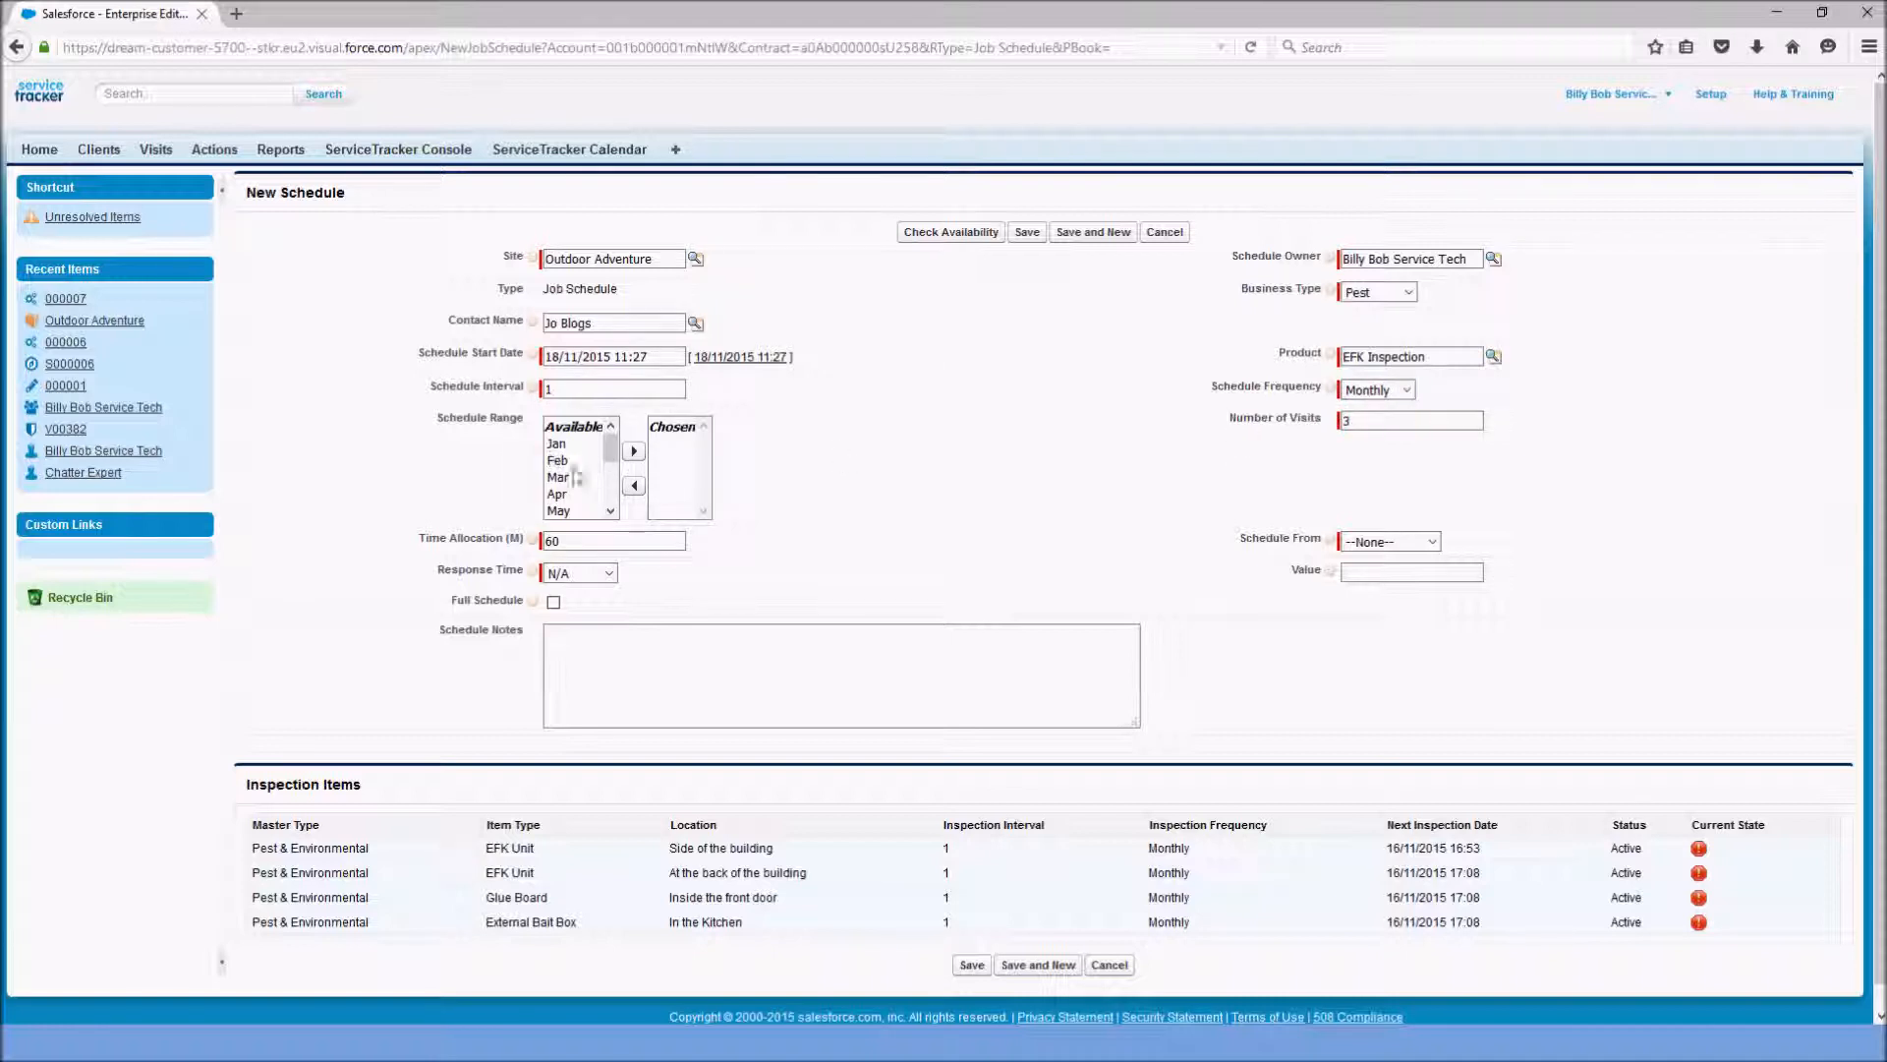
click(1391, 391)
click(1371, 436)
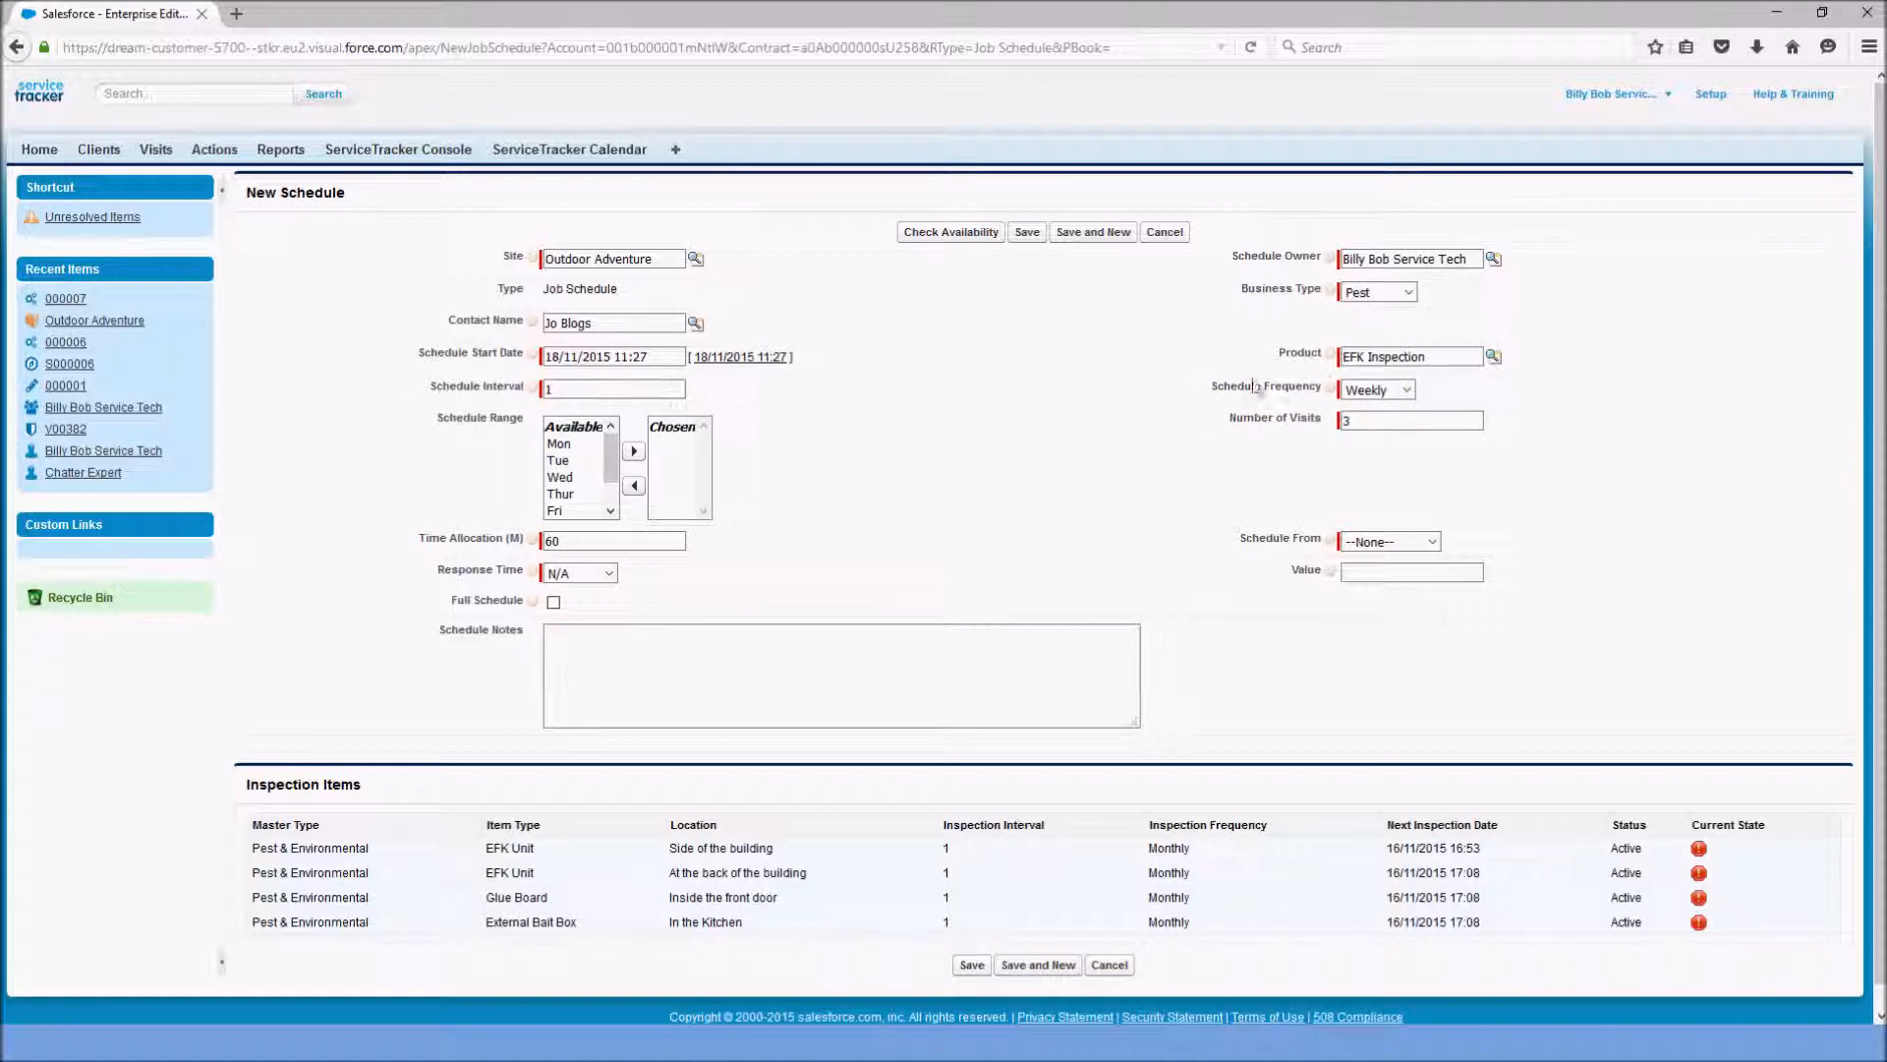
click(1376, 391)
click(1381, 467)
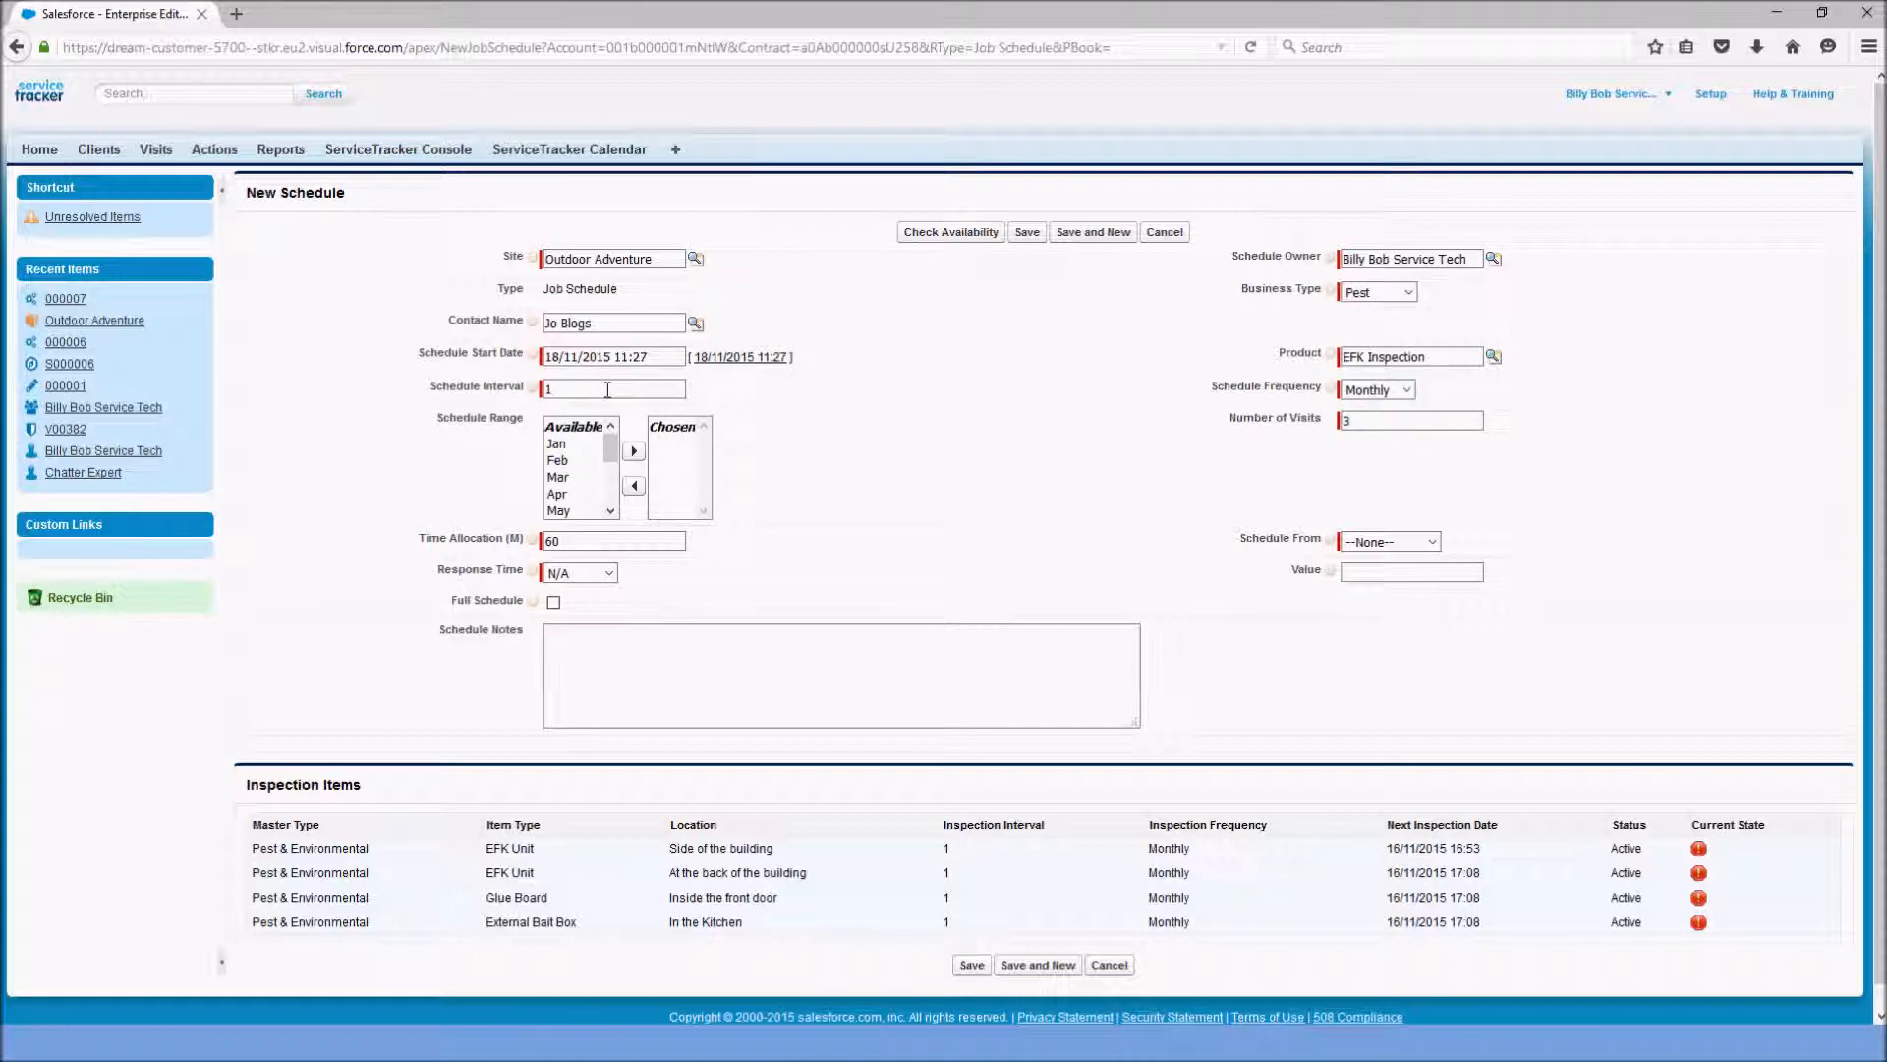
Set the schedule frequency to Weekly
click(1364, 392)
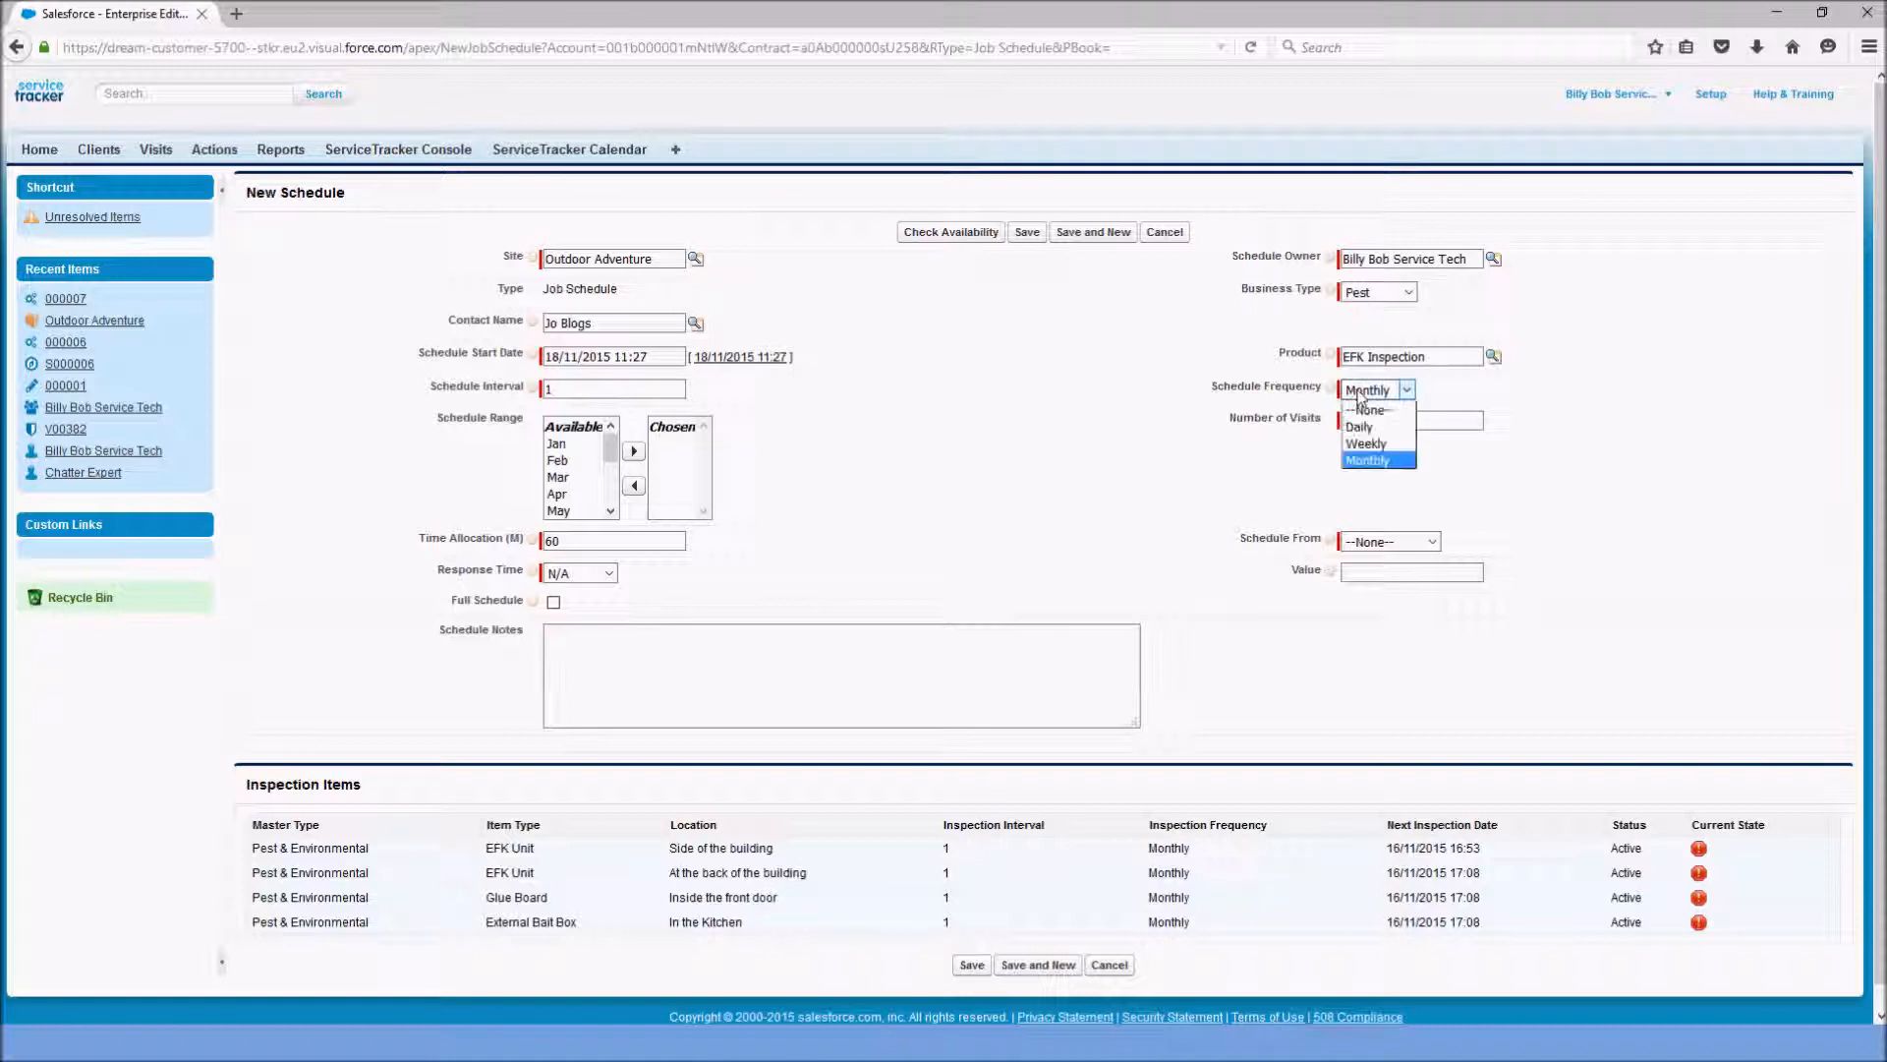
click(1367, 443)
click(582, 384)
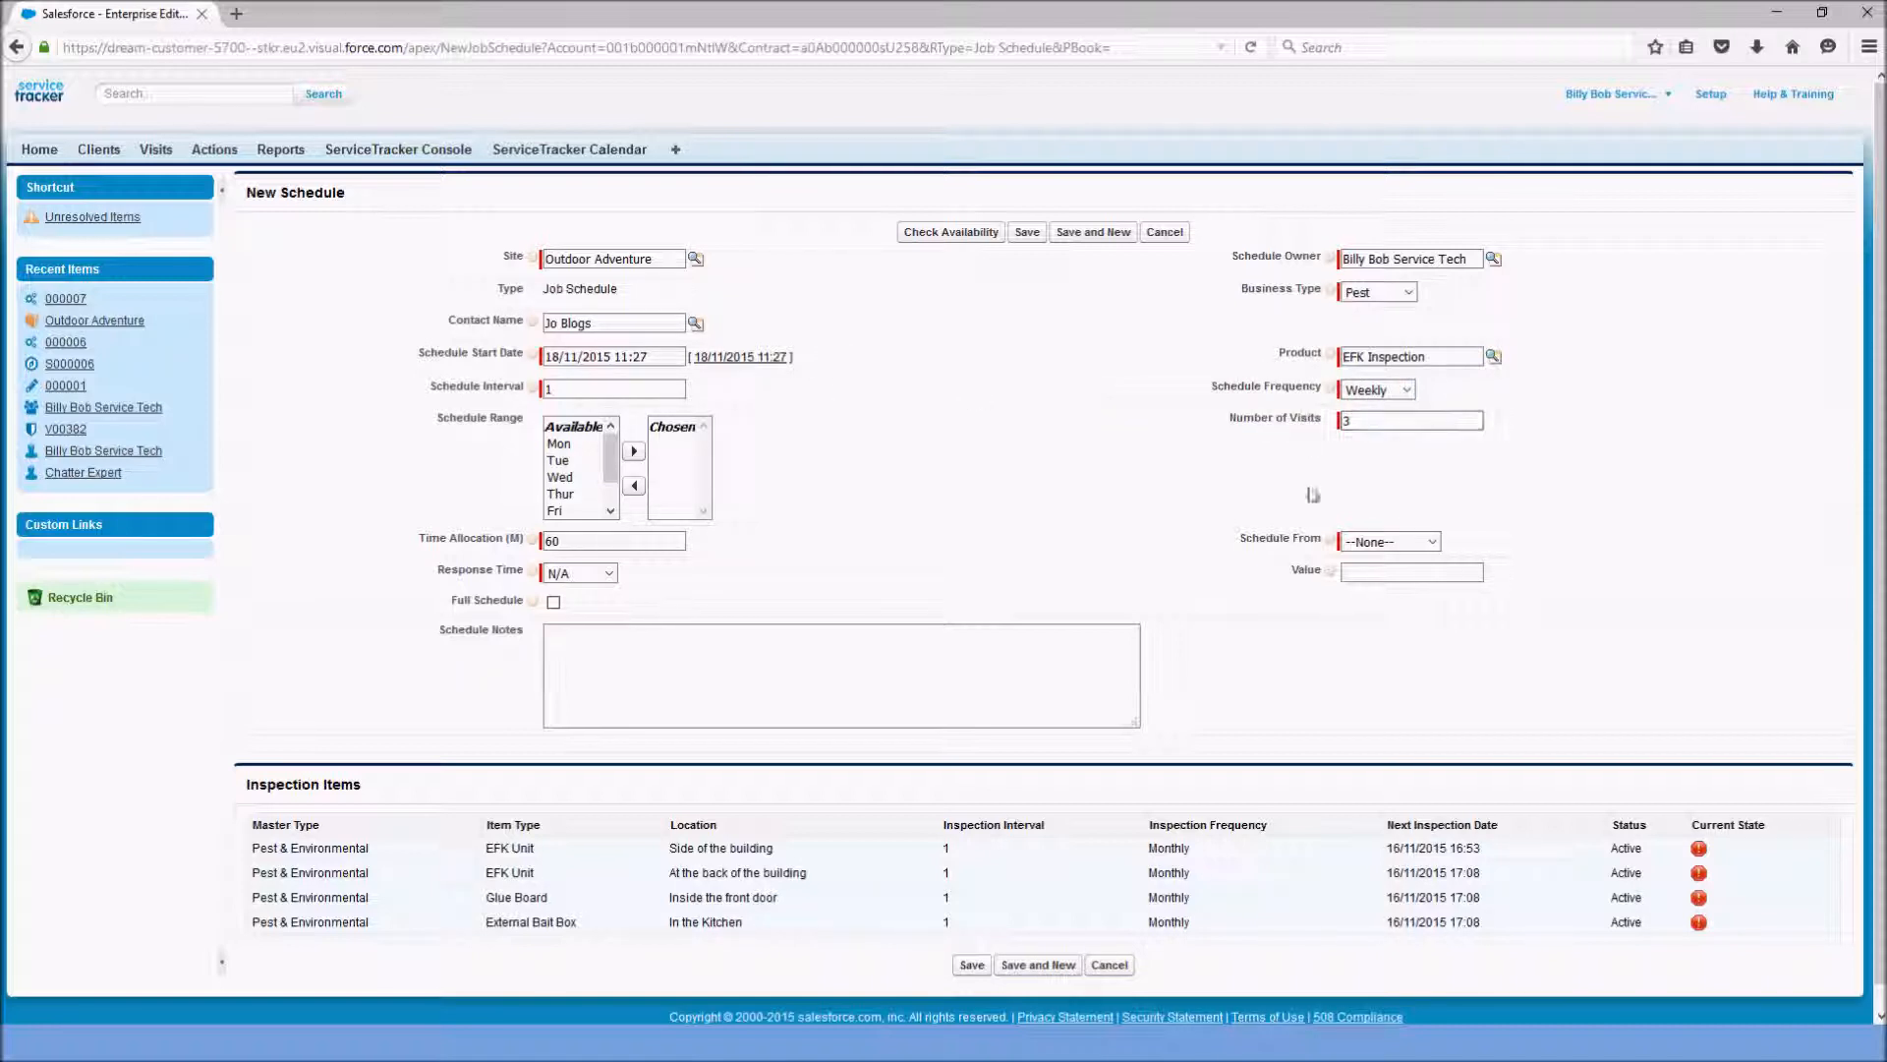
Save the schedule with Schedule From set to Completed and a value of £45.00
click(1381, 542)
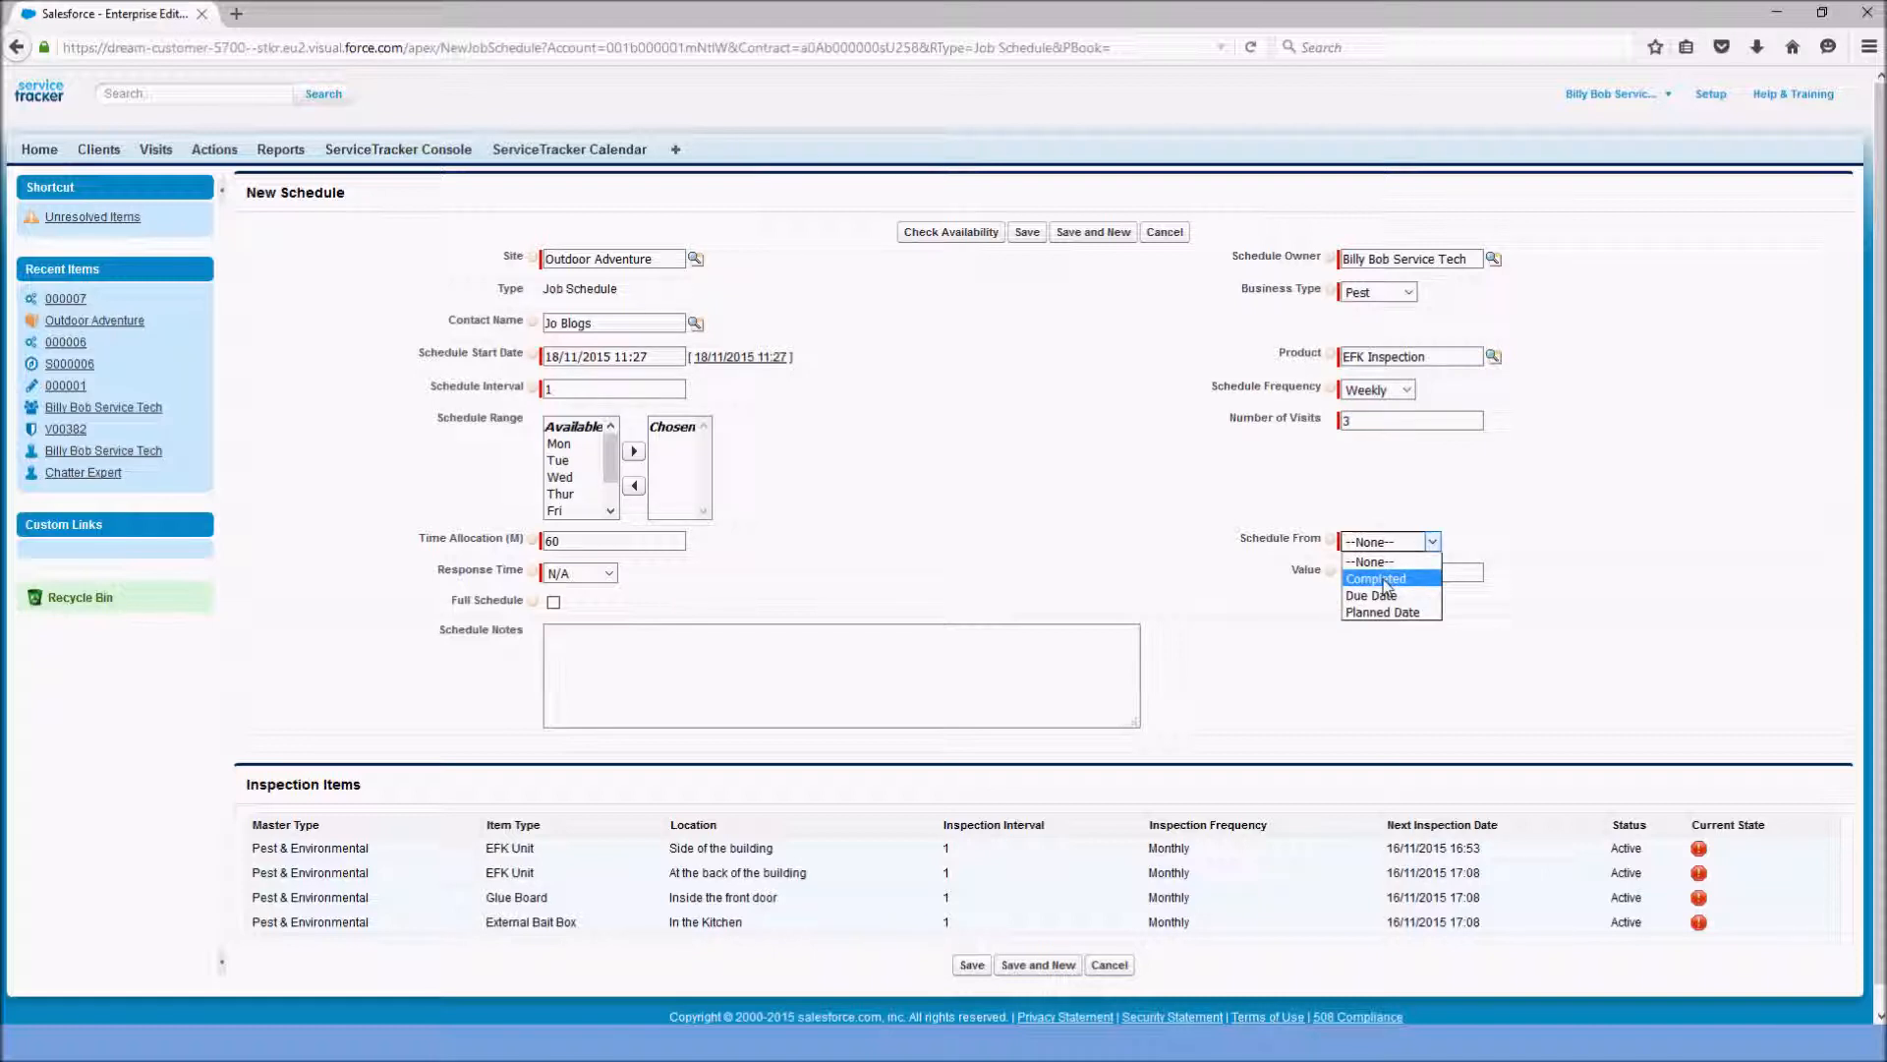
click(1387, 586)
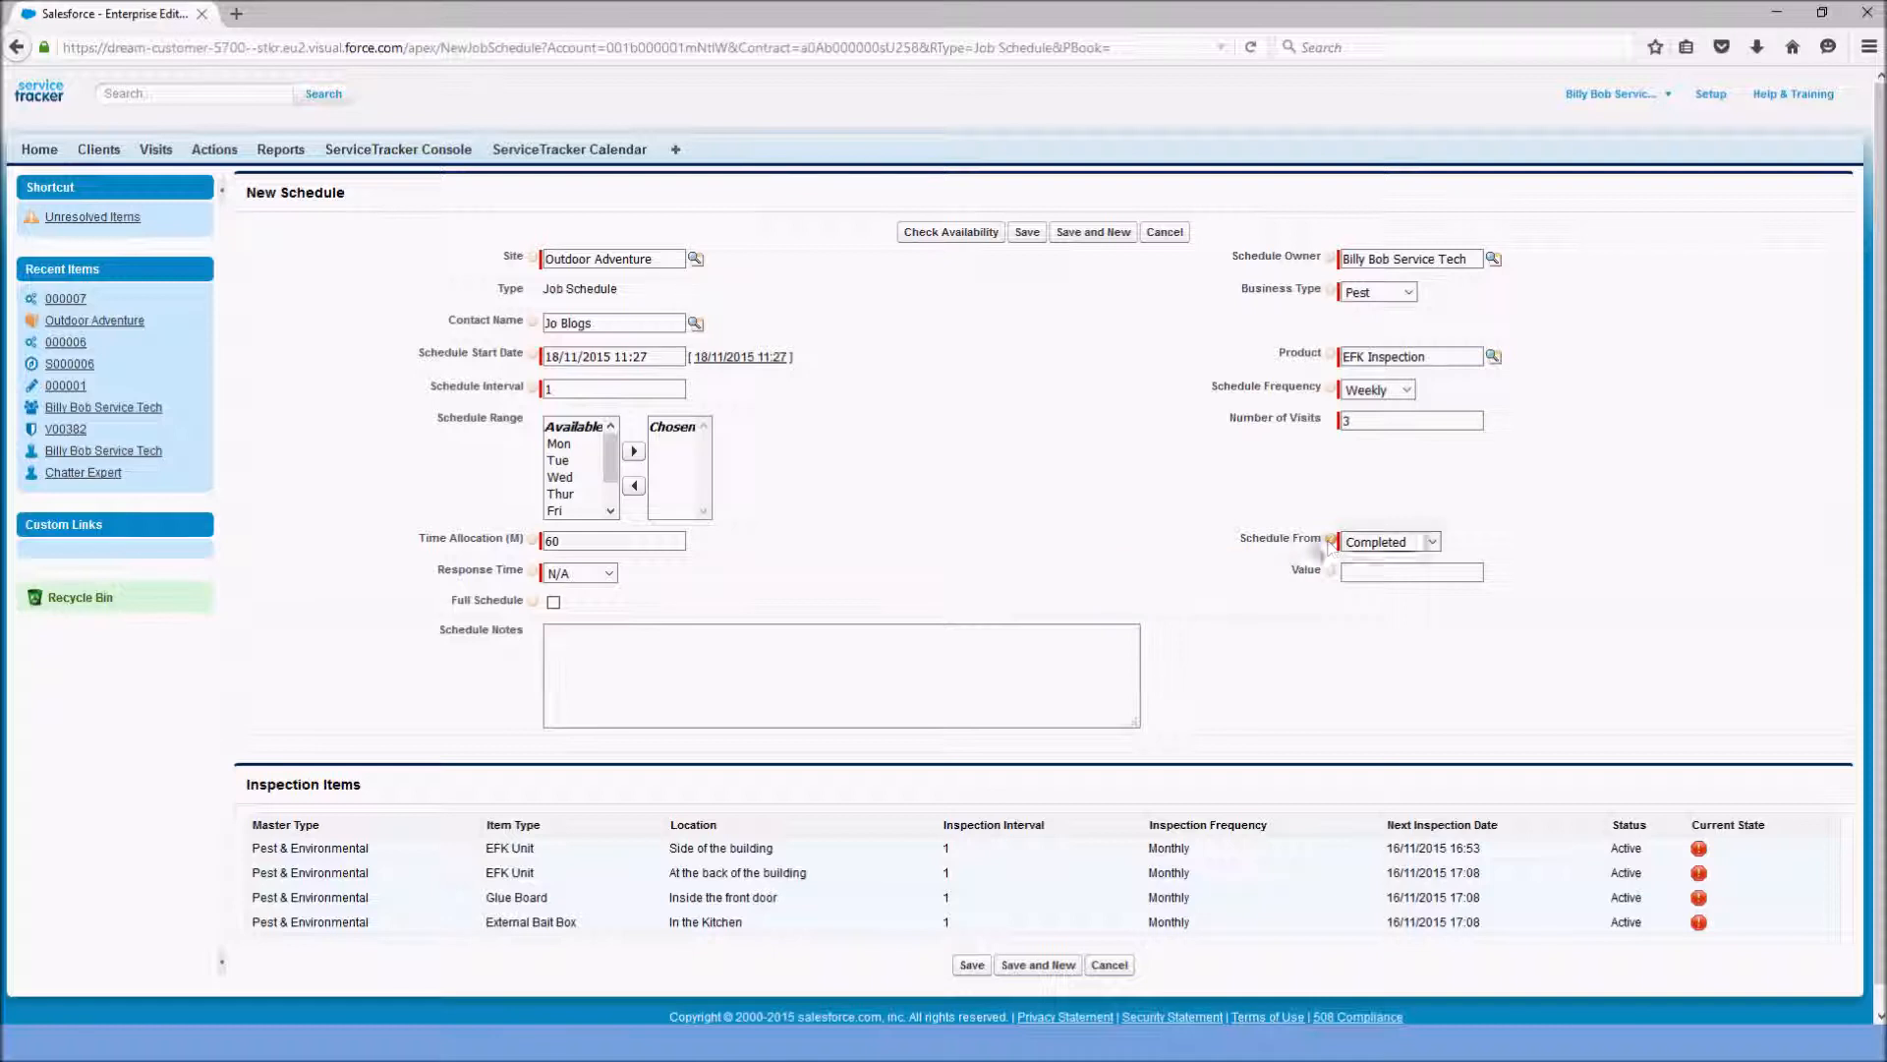
click(1380, 574)
click(971, 964)
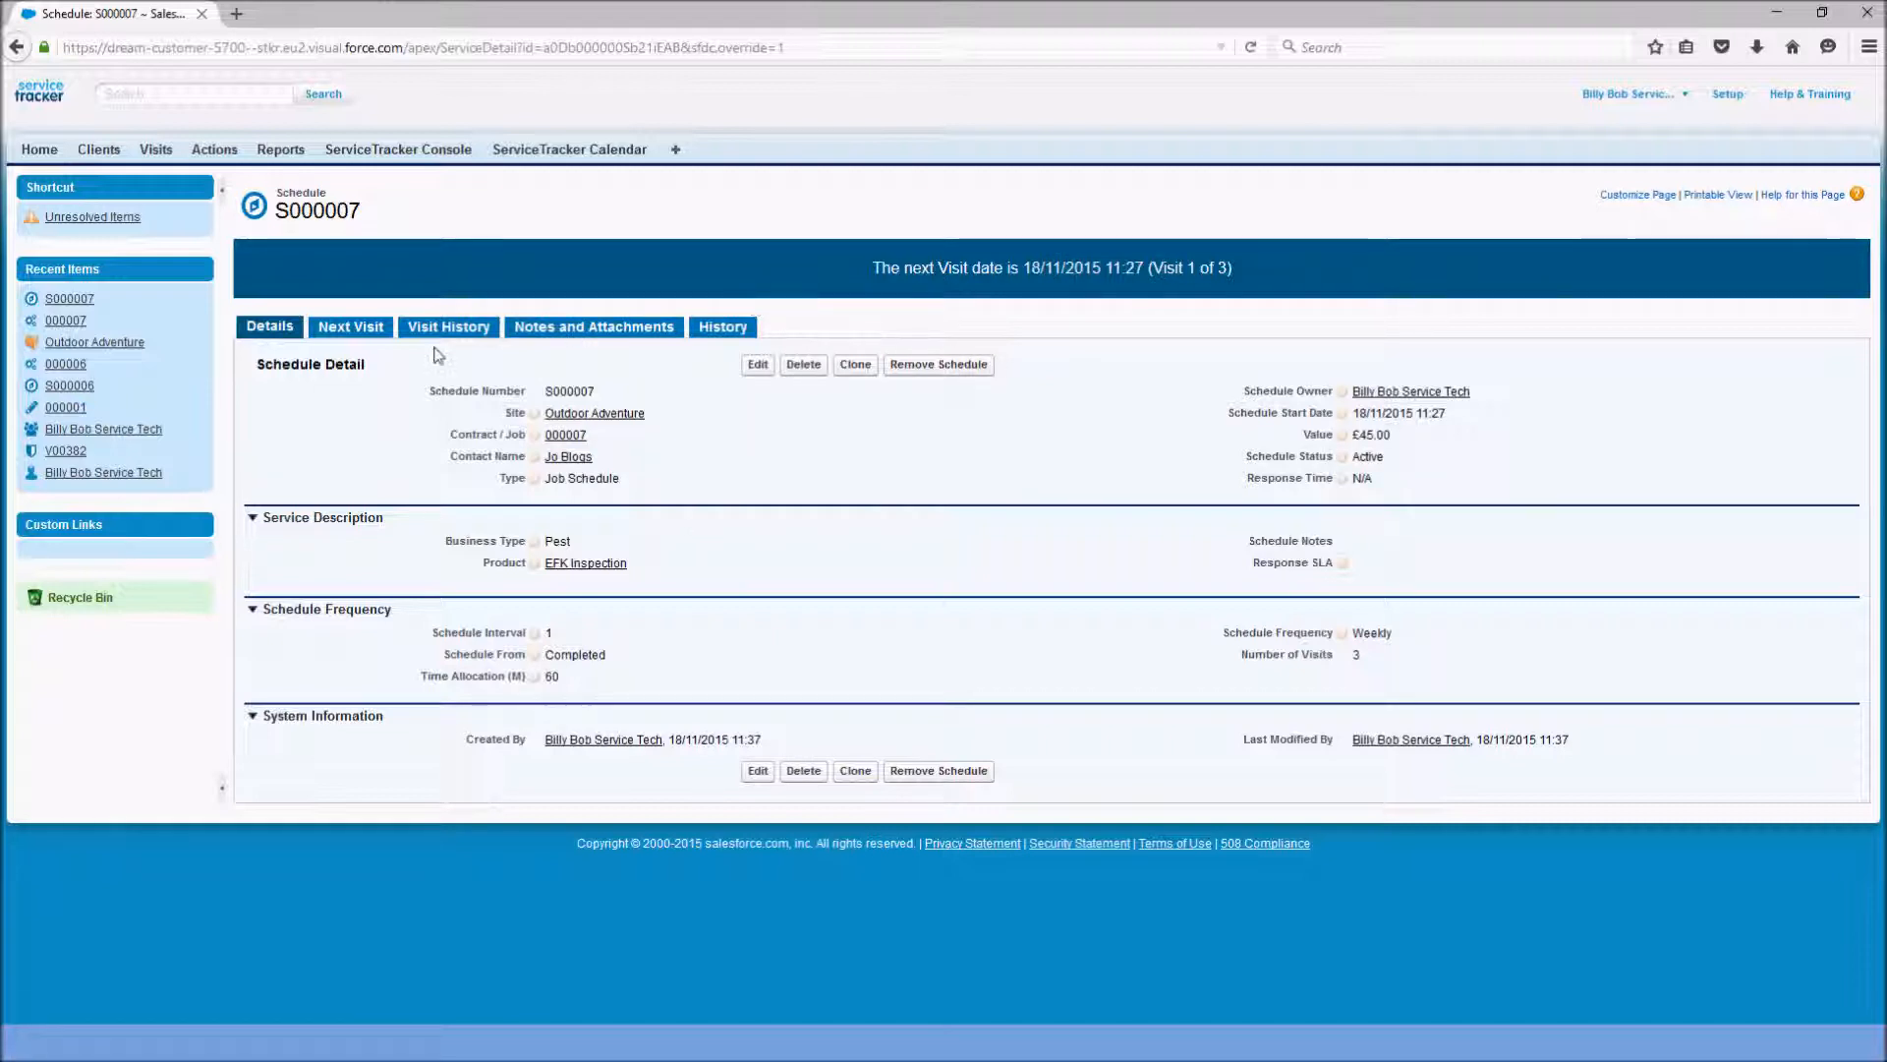
Check the new schedule's next visit and the schedules listed on the Outdoor Adventure client record
click(350, 327)
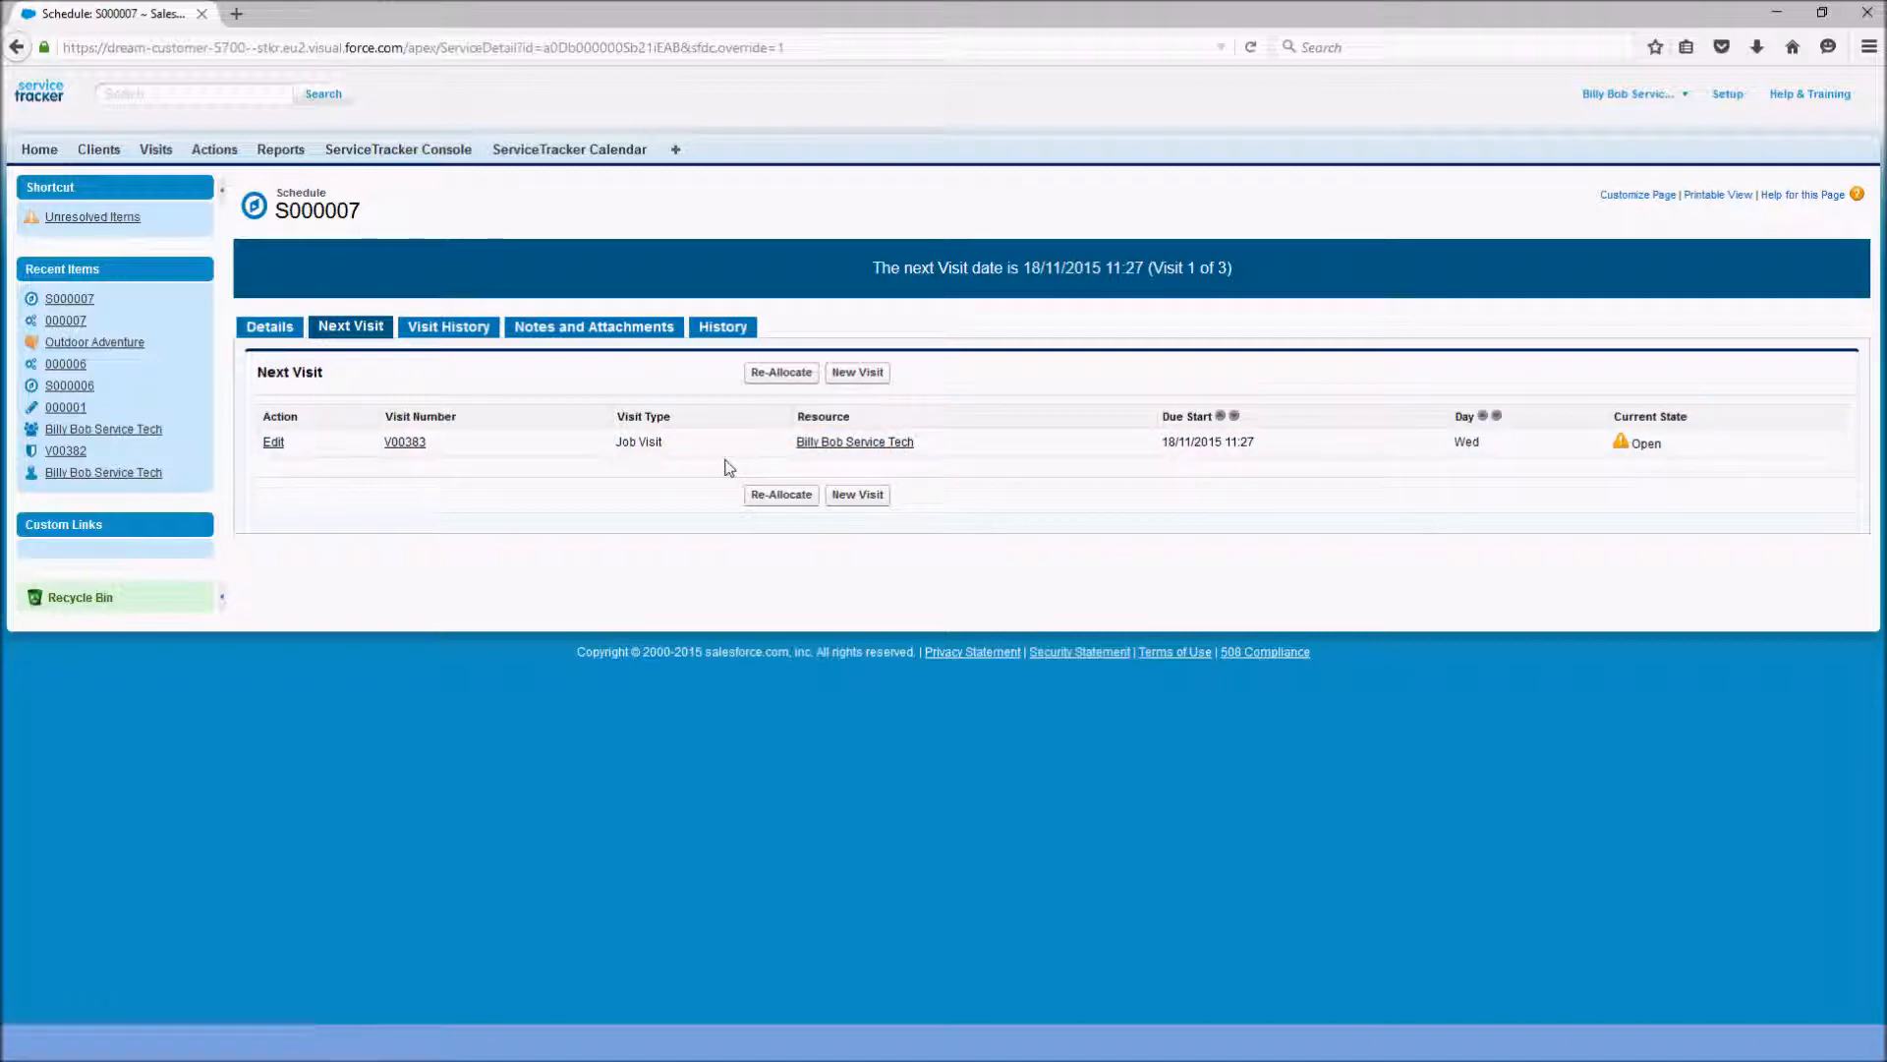
click(291, 332)
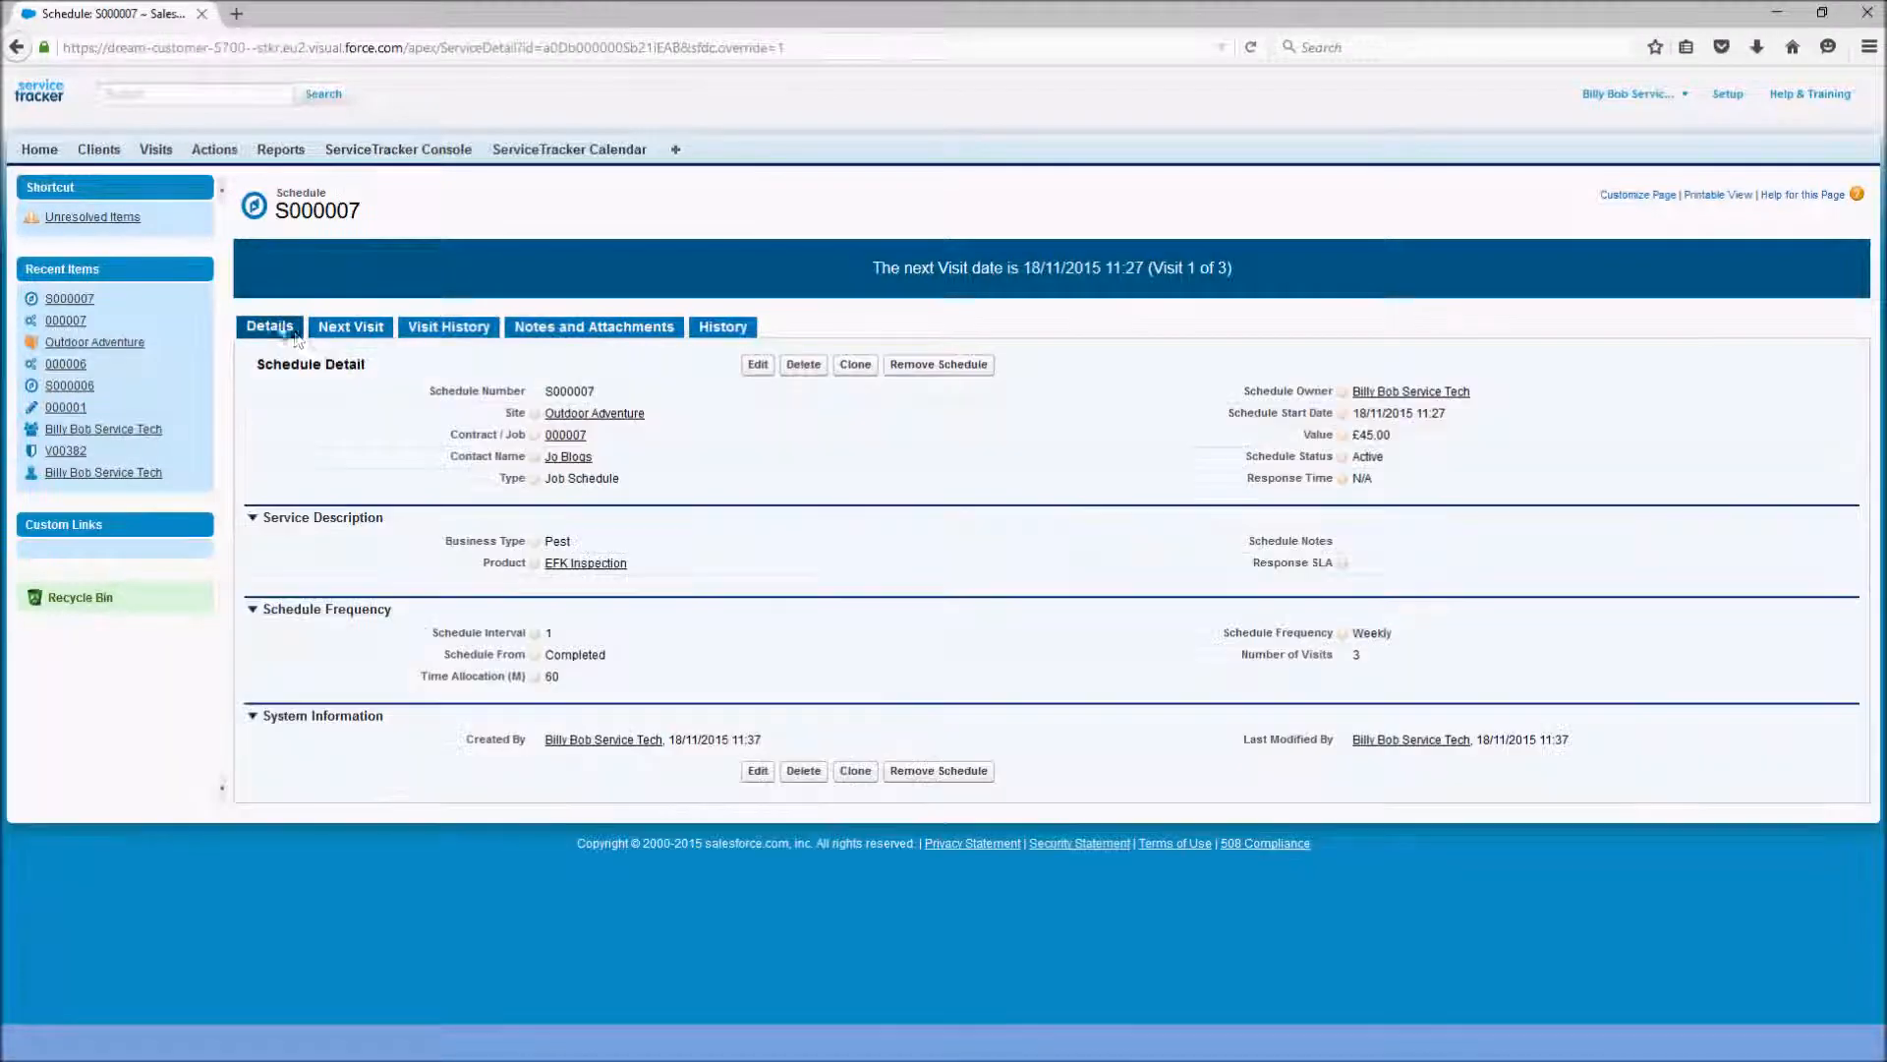
click(575, 415)
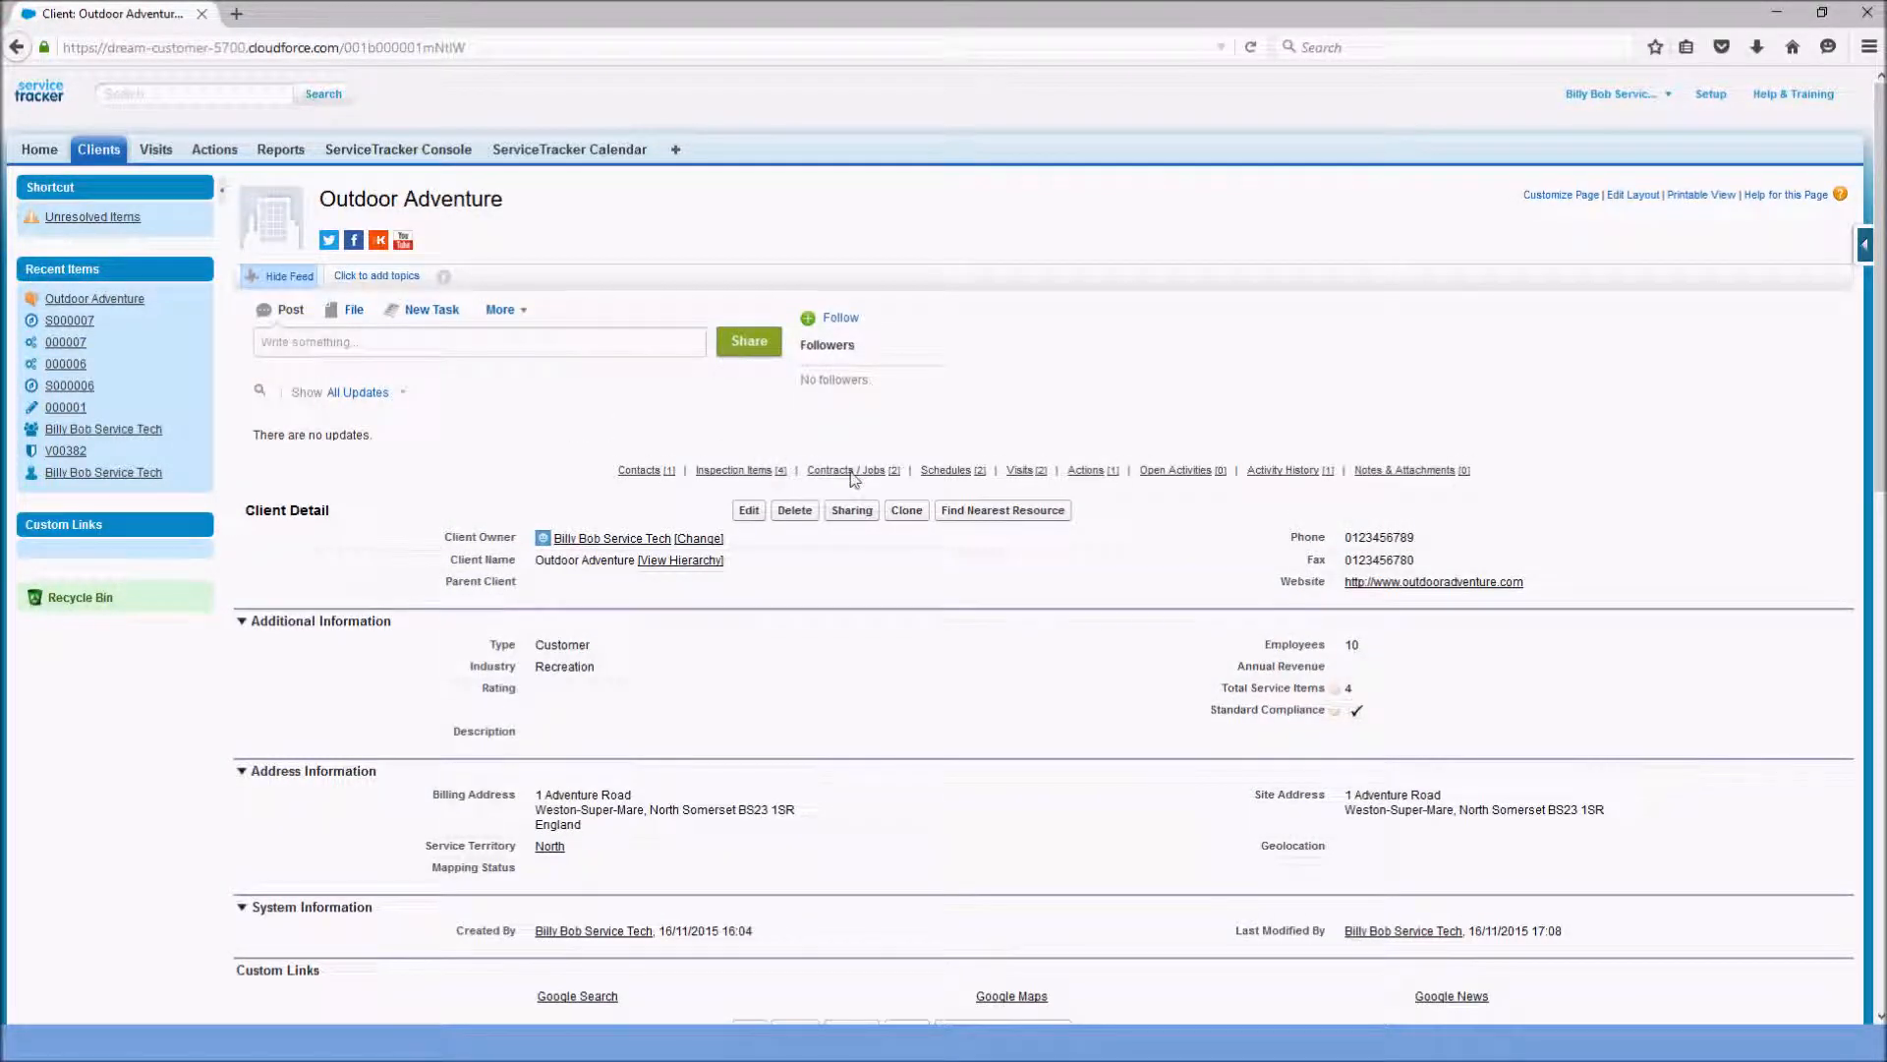
mouse_move(946, 475)
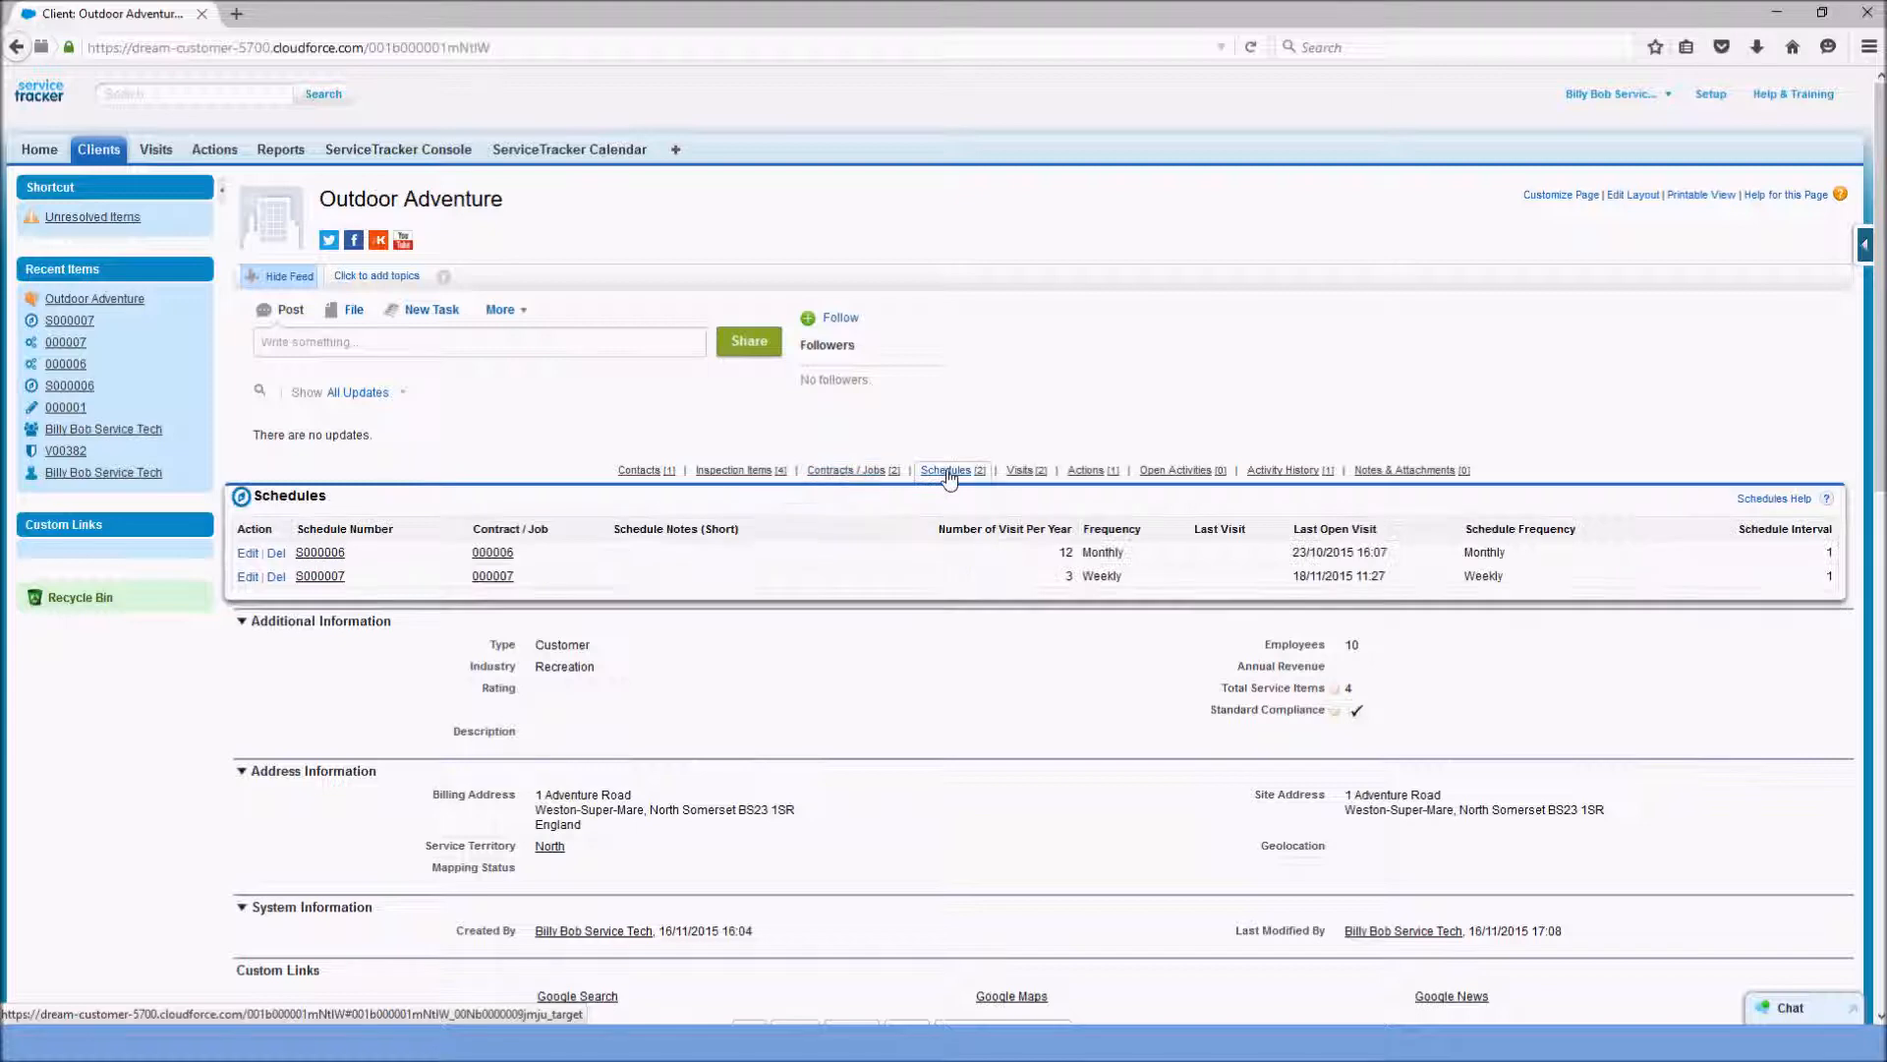